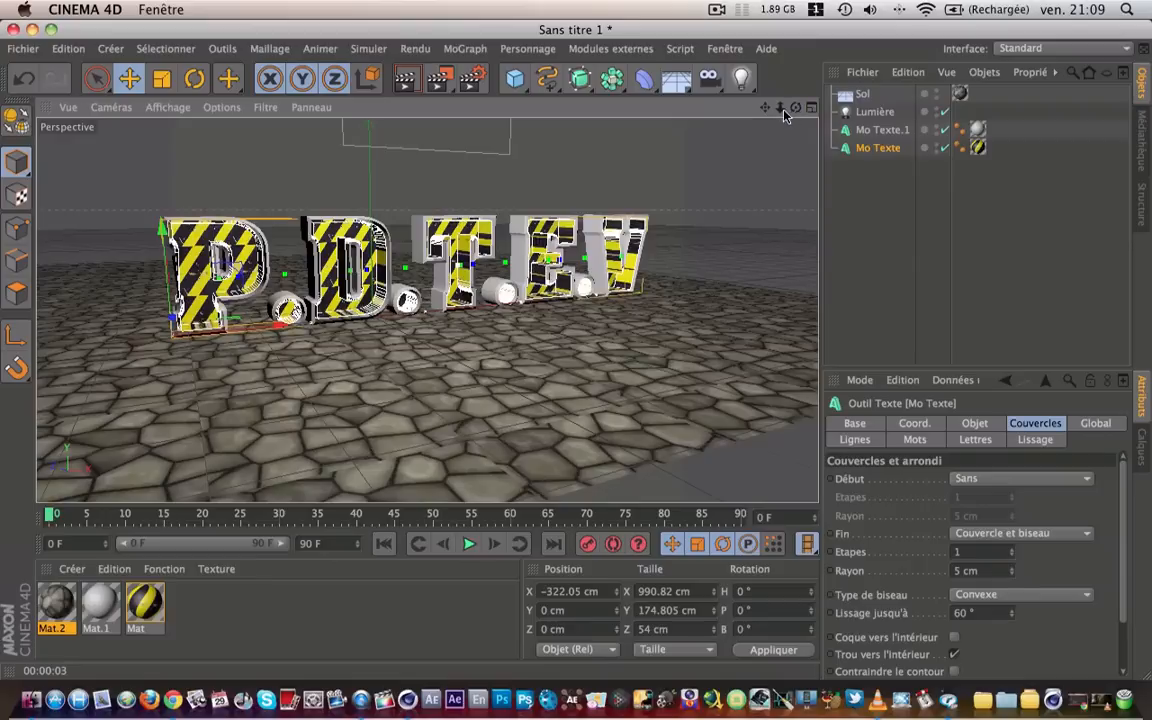
Render the example P.D.T.E.V scene in the viewport to examine the hollow text effect.
{"action": "left_click_drag", "start_coordinate": [781, 107], "coordinate": [750, 107]}
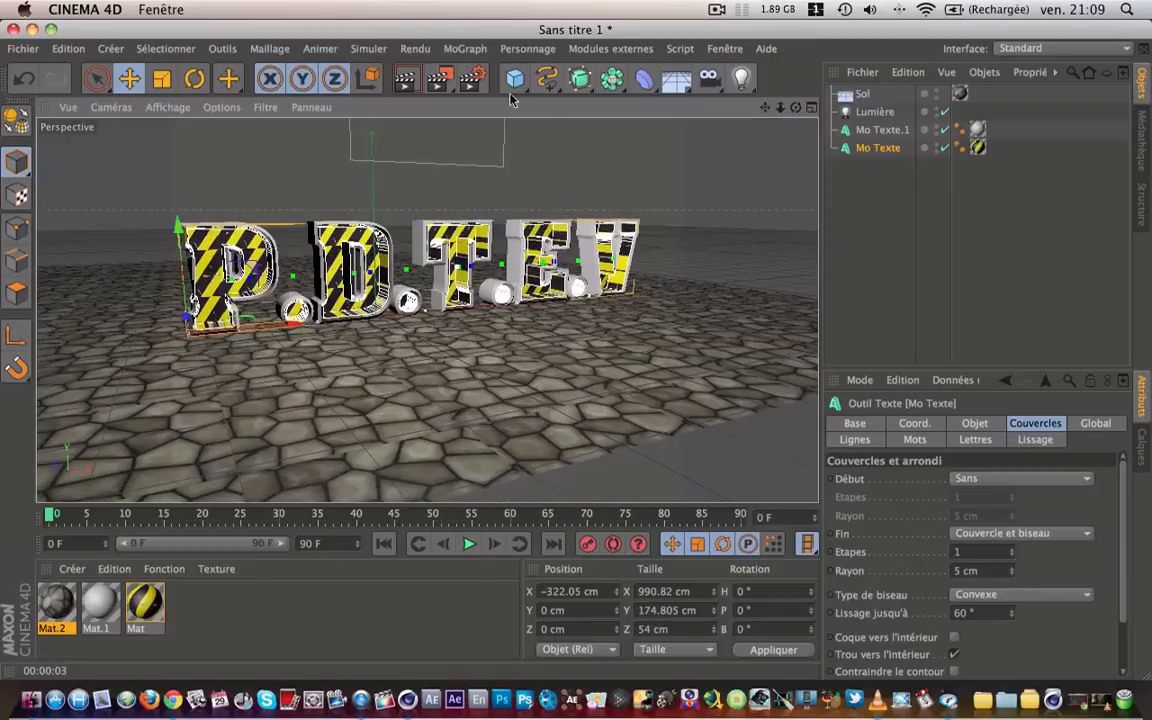
{"action": "left_click", "coordinate": [416, 86]}
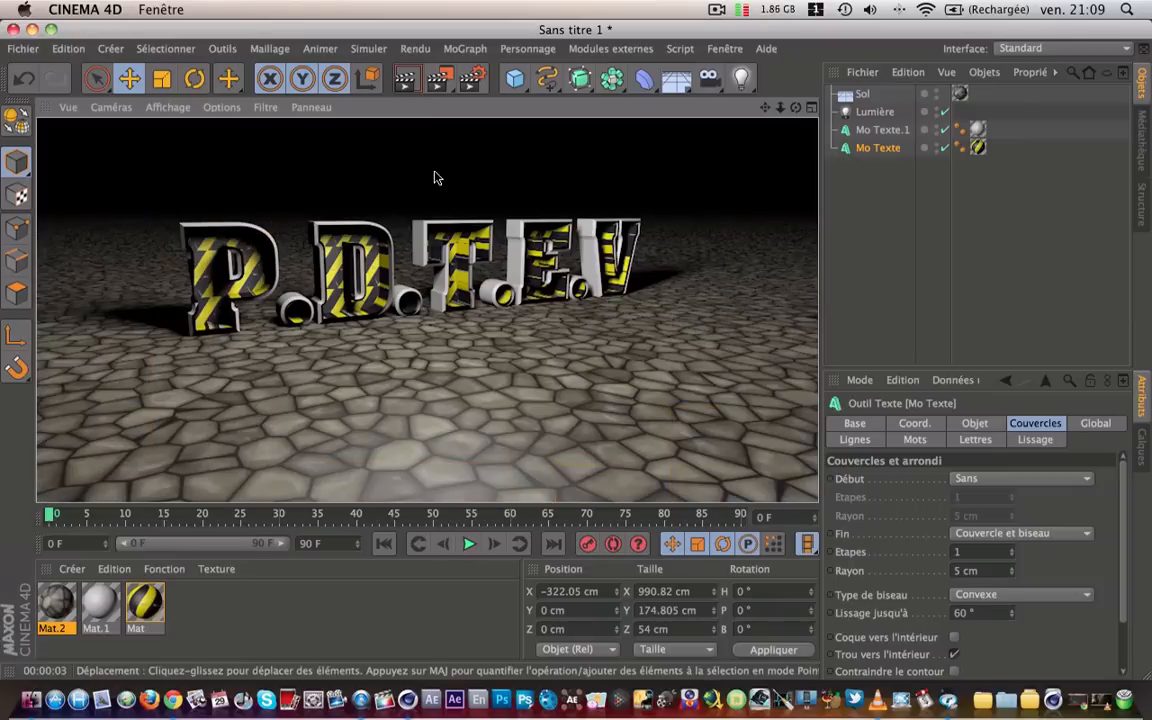
{"action": "left_click_drag", "start_coordinate": [796, 108], "coordinate": [730, 116]}
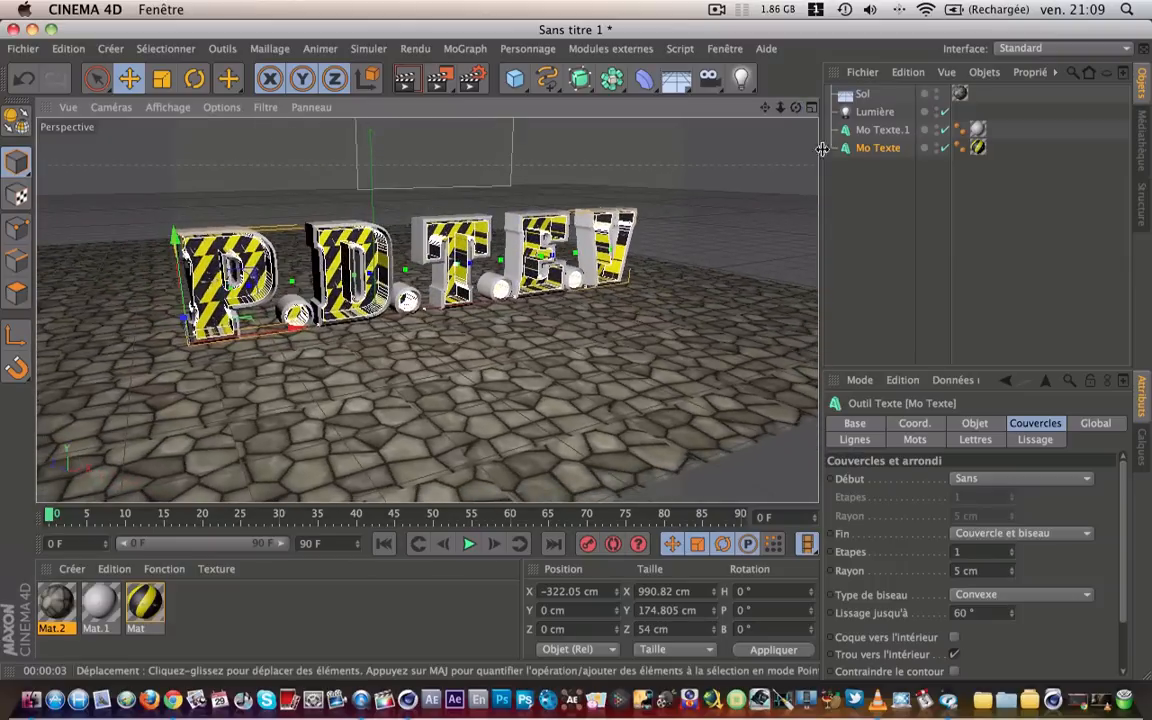
Create a new project, add a Mo Texte object and move it along X to about -581 cm.
{"action": "left_click", "coordinate": [22, 48]}
{"action": "left_click", "coordinate": [50, 76]}
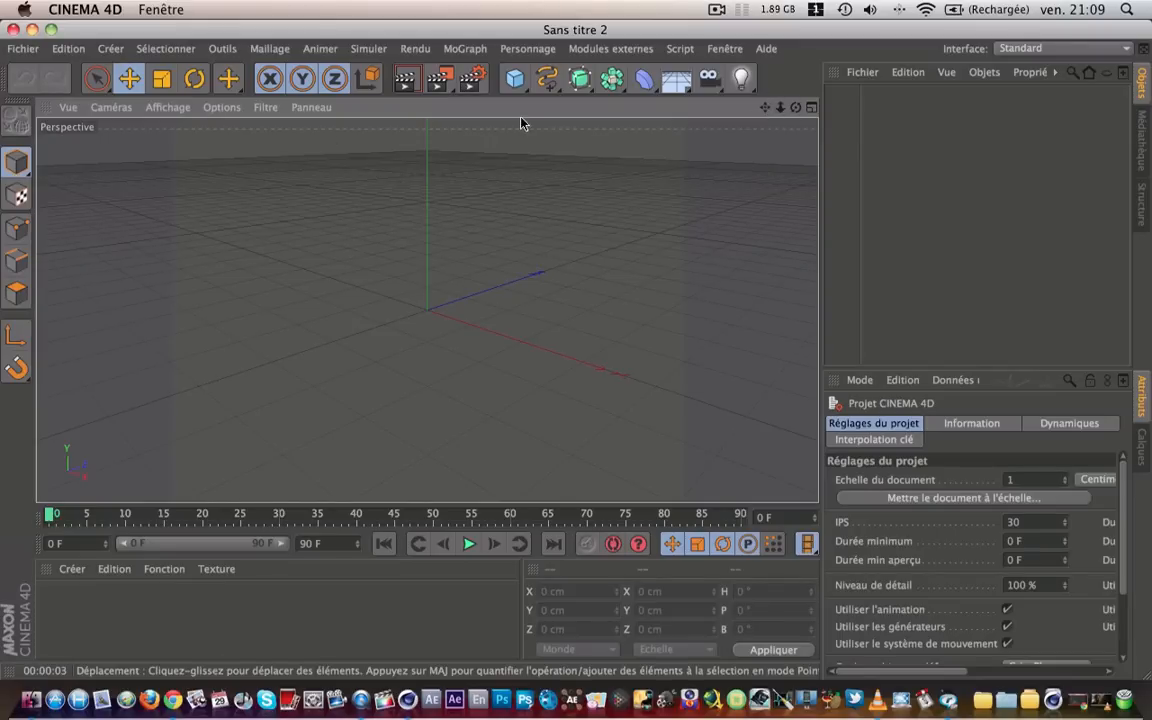
{"action": "left_click", "coordinate": [460, 48]}
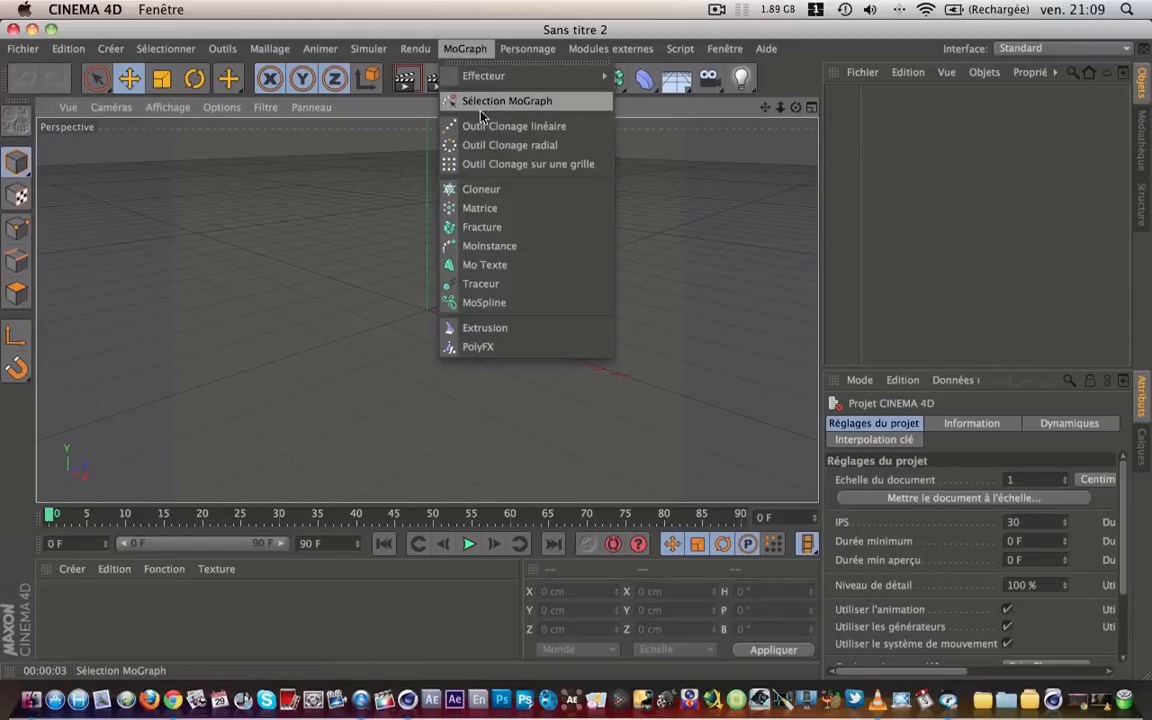
{"action": "left_click", "coordinate": [506, 268]}
{"action": "left_click_drag", "start_coordinate": [503, 336], "coordinate": [272, 290]}
Change the text to "Cinema4D" and move the object along X to about -857 cm.
{"action": "left_click", "coordinate": [974, 423]}
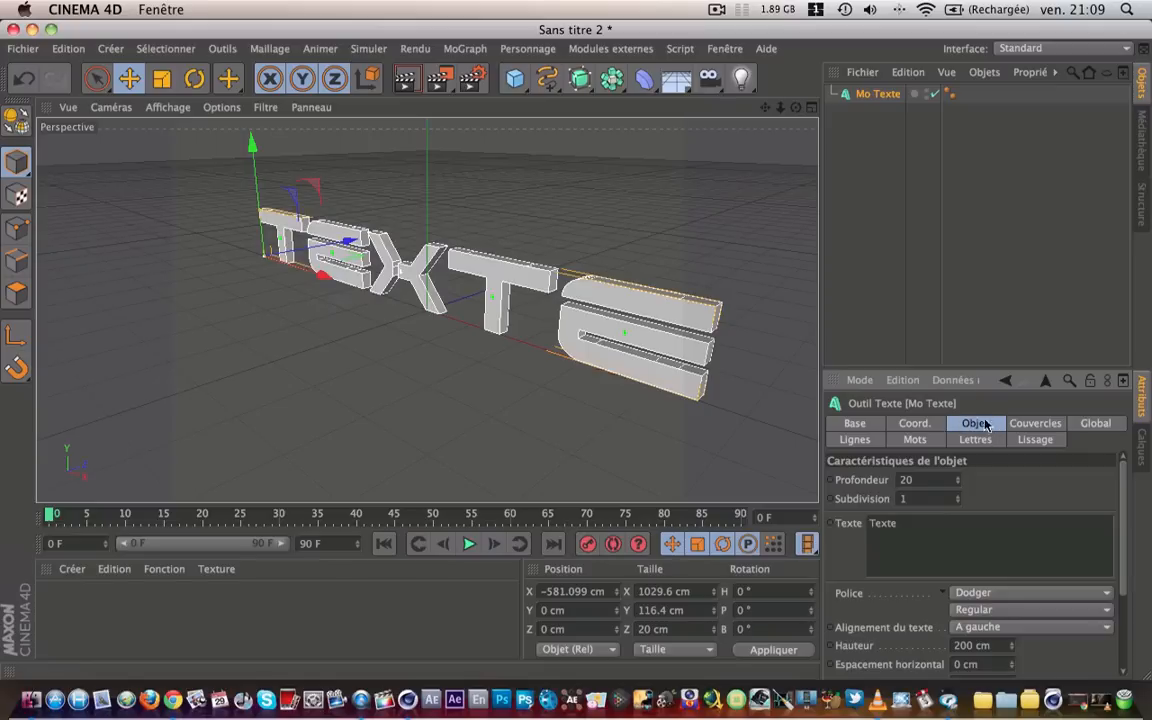
{"action": "left_click_drag", "start_coordinate": [870, 534], "coordinate": [921, 532]}
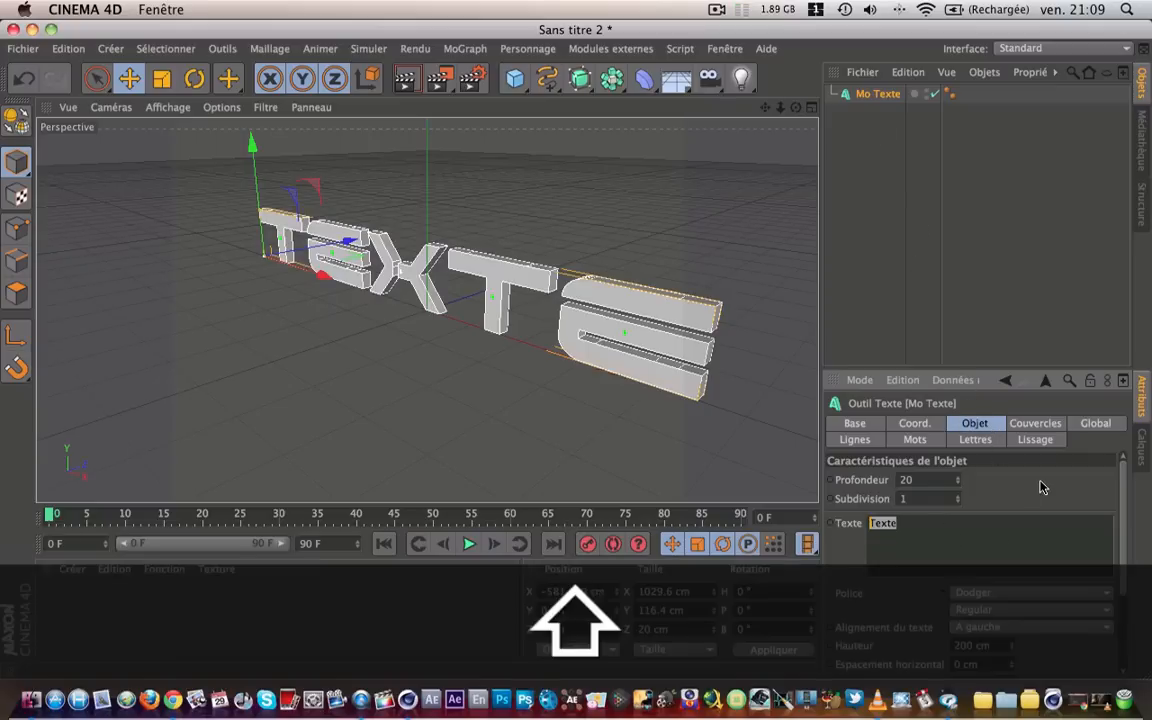
{"action": "type", "text": "Cinem"}
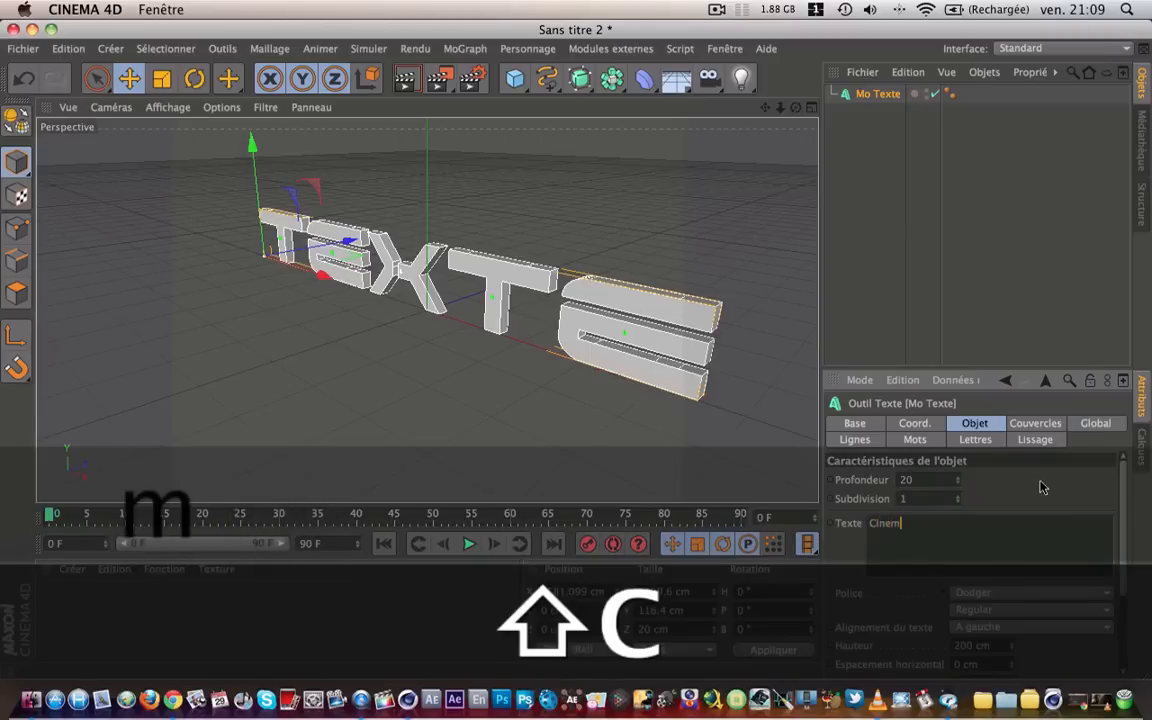
{"action": "type", "text": "a4D"}
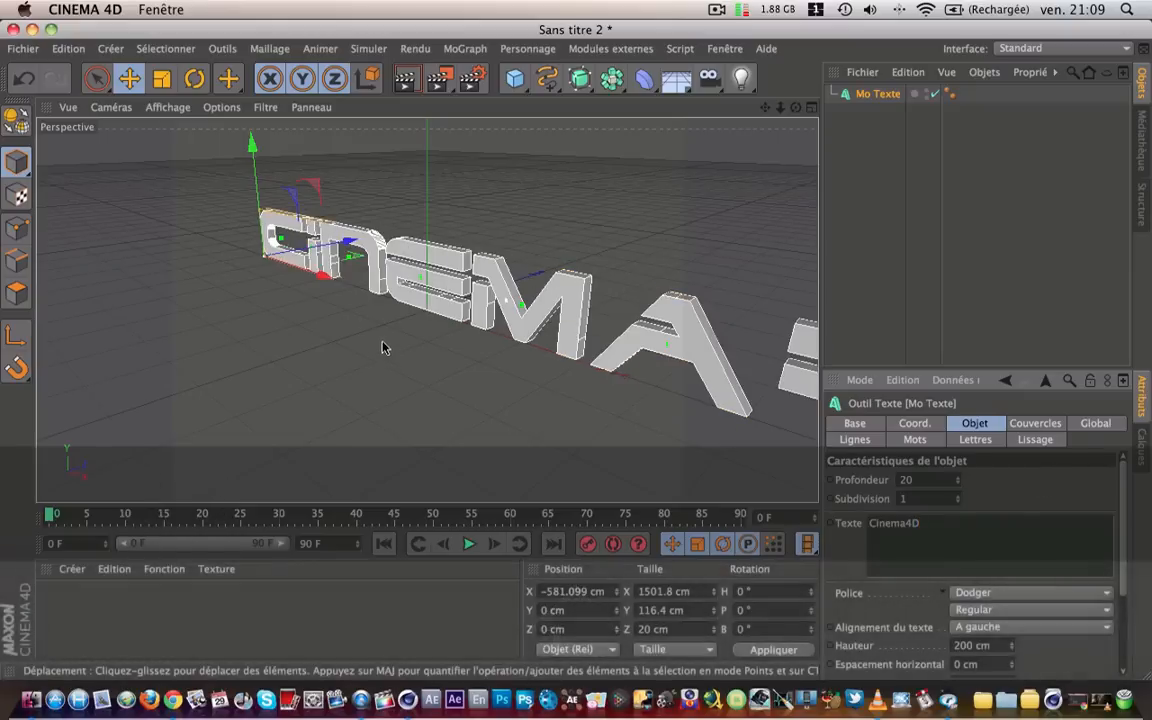
{"action": "left_click_drag", "start_coordinate": [325, 282], "coordinate": [165, 245]}
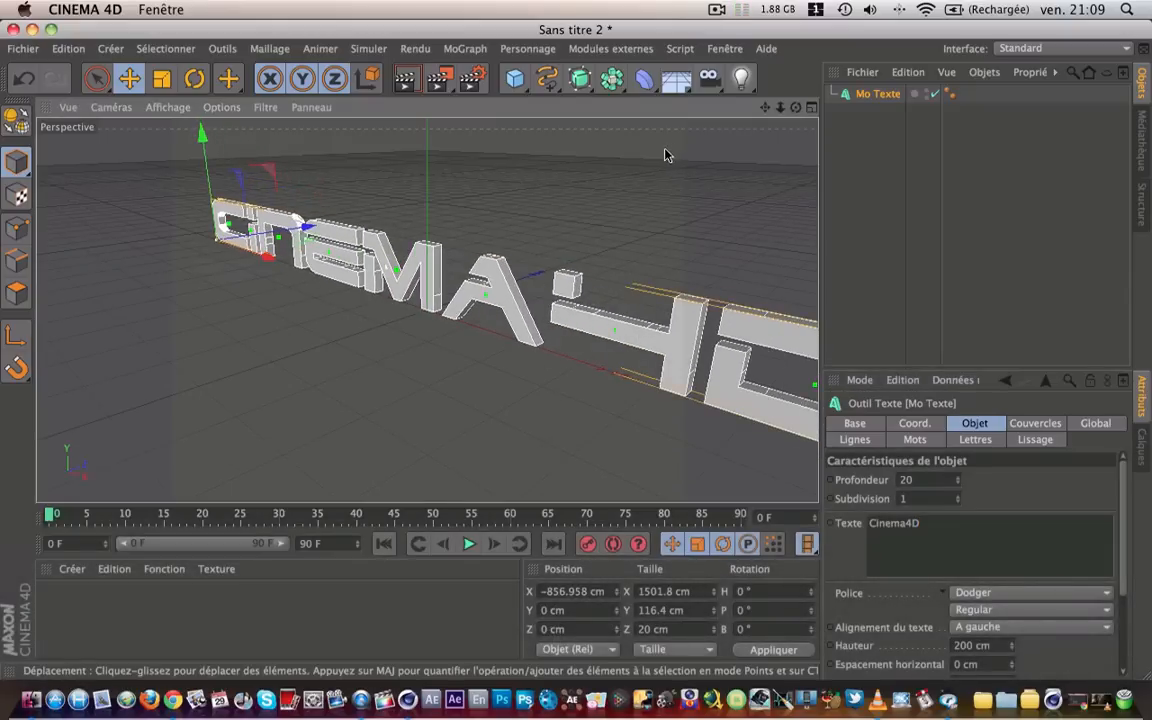
Set the text object's font to AardvarkBold.
{"action": "left_click_drag", "start_coordinate": [783, 111], "coordinate": [703, 100]}
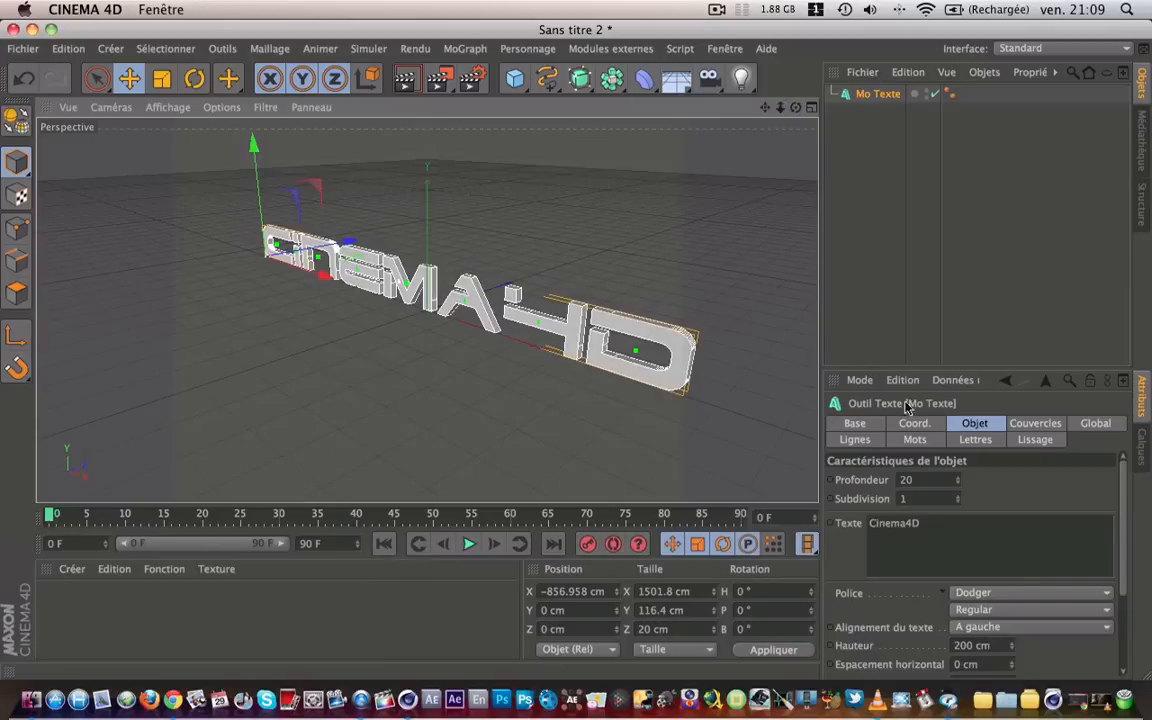
{"action": "left_click", "coordinate": [1016, 596]}
{"action": "scroll", "coordinate": [1000, 420], "scroll_direction": "up", "scroll_amount": 10}
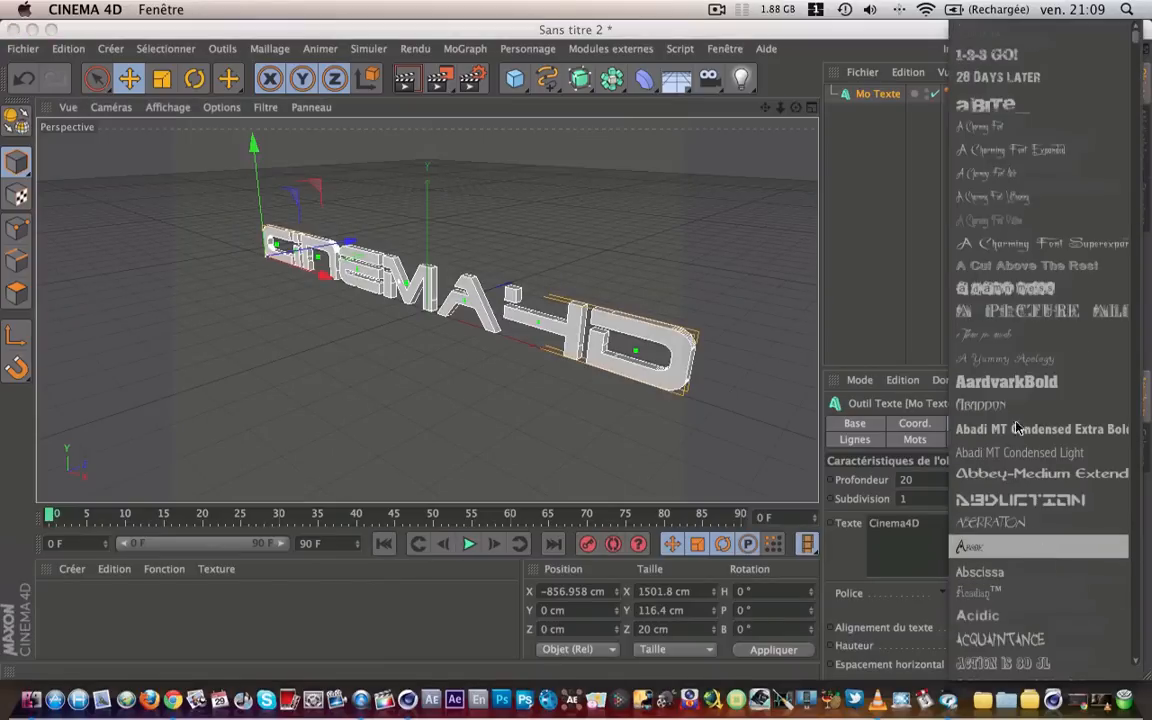
{"action": "left_click", "coordinate": [1033, 384]}
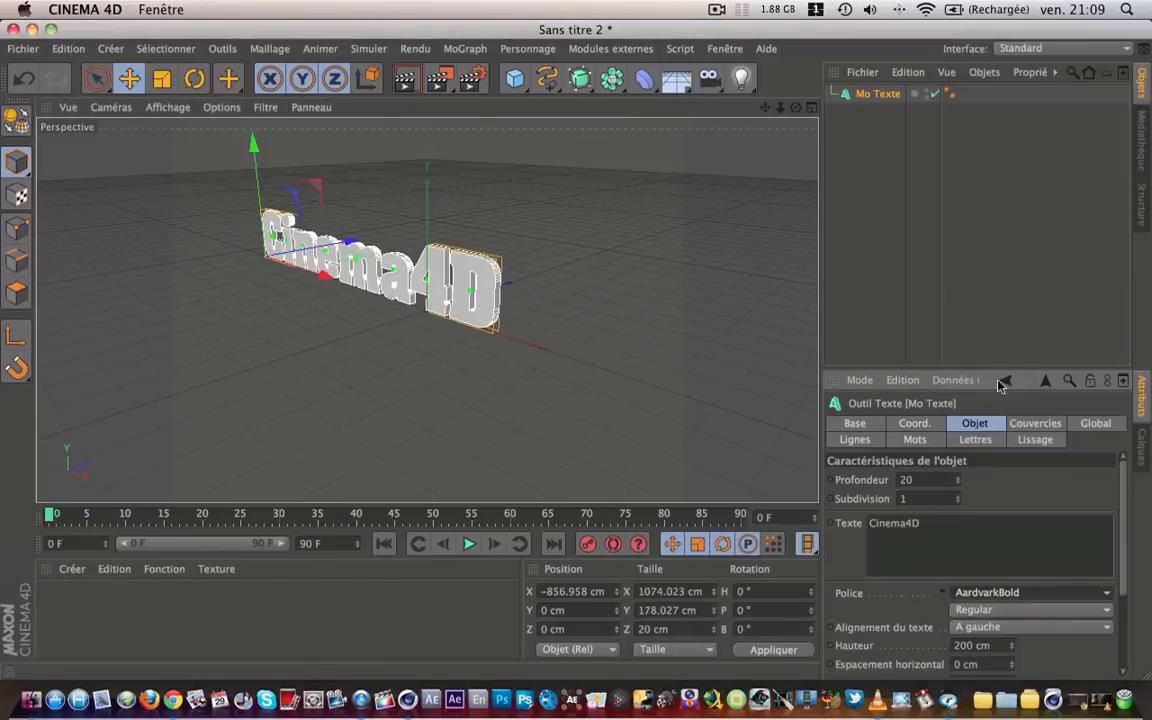
Set the text object's extrusion depth (Profondeur) to 50.
{"action": "left_click_drag", "start_coordinate": [797, 109], "coordinate": [850, 92]}
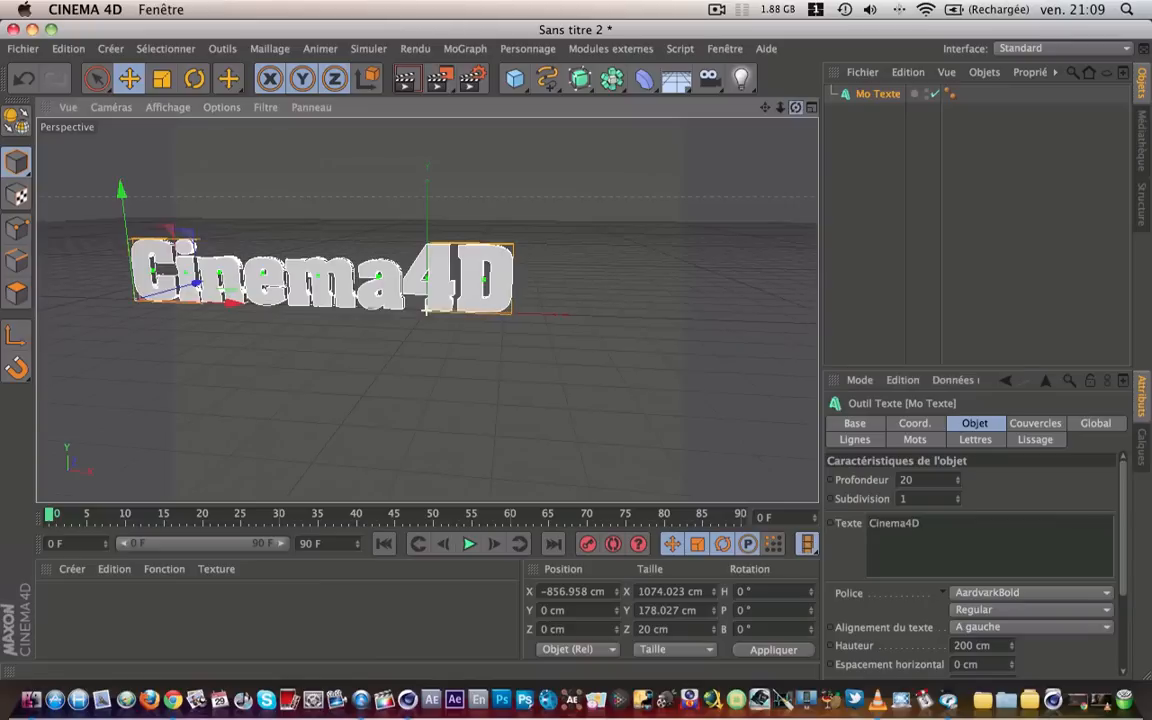
{"action": "left_click_drag", "start_coordinate": [766, 108], "coordinate": [716, 97]}
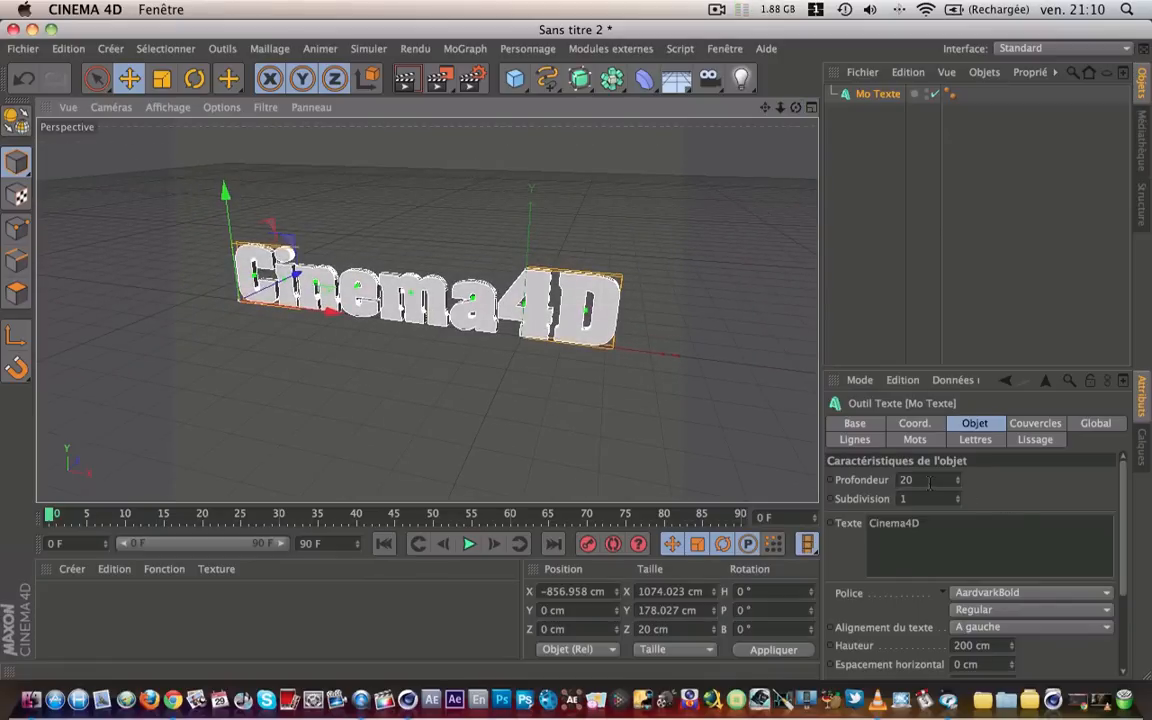
{"action": "left_click_drag", "start_coordinate": [930, 481], "coordinate": [892, 481]}
{"action": "type", "text": "50"}
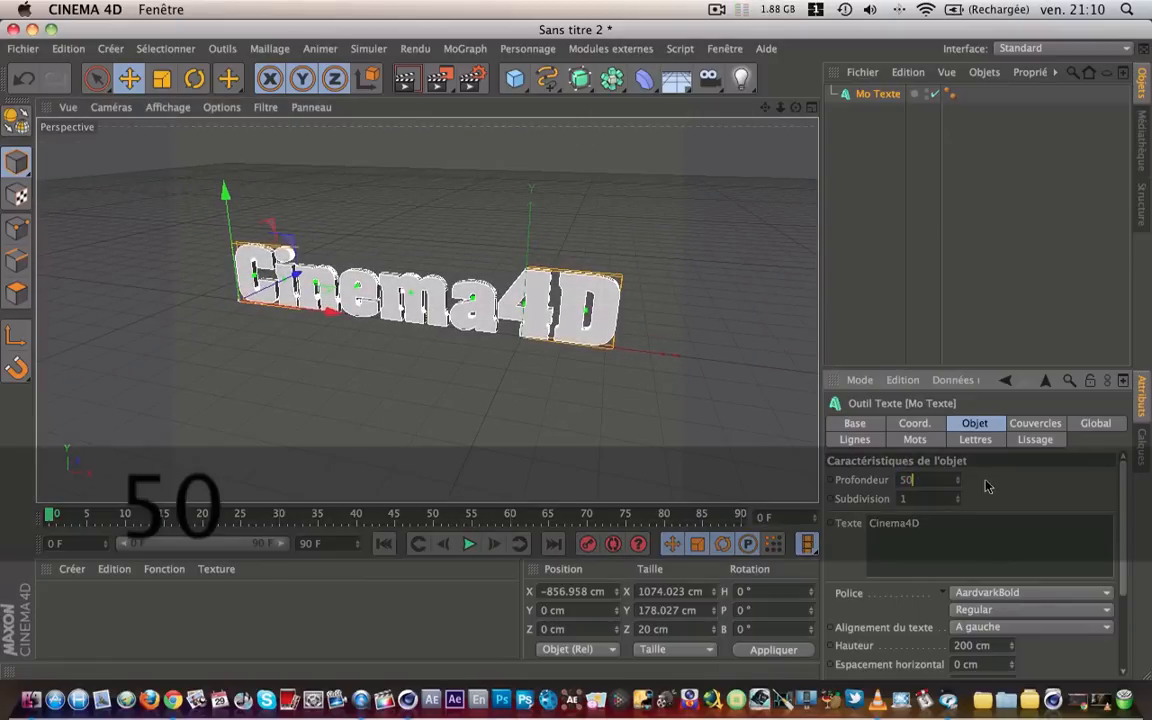
{"action": "key", "text": "Return"}
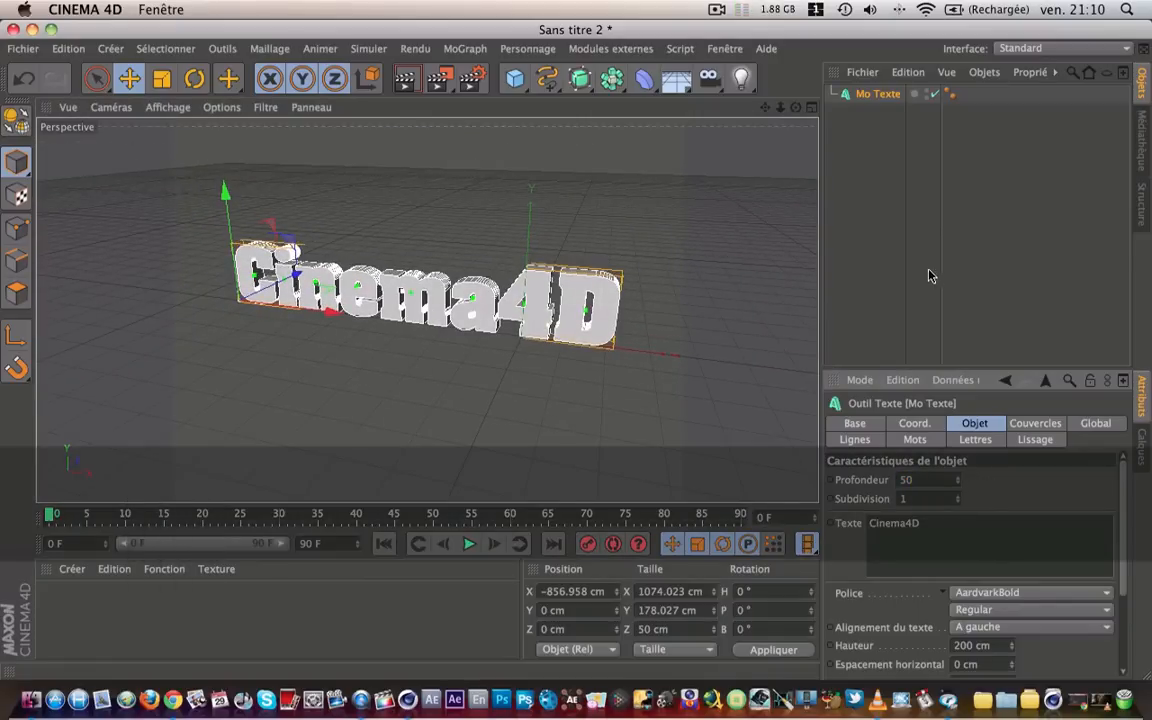
Set the text's start cap to Sans and end cap to Couvercle et biseau, and enable Trou vers l'intérieur.
{"action": "left_click", "coordinate": [1028, 424]}
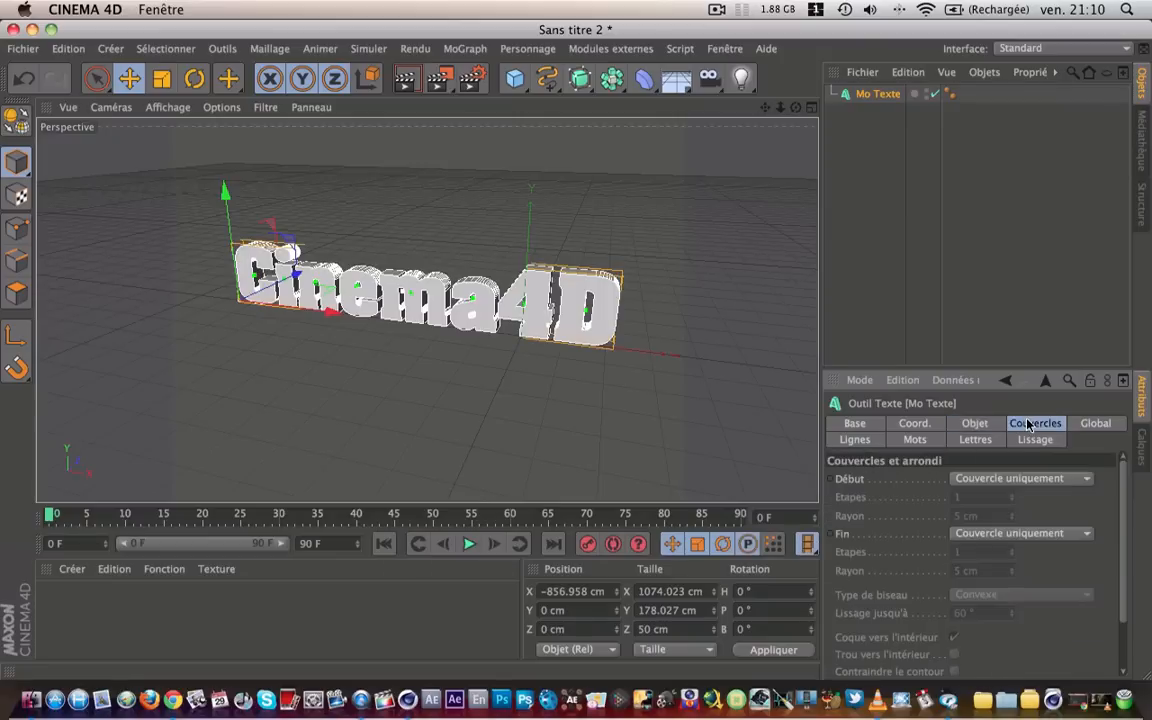
{"action": "left_click", "coordinate": [1022, 479]}
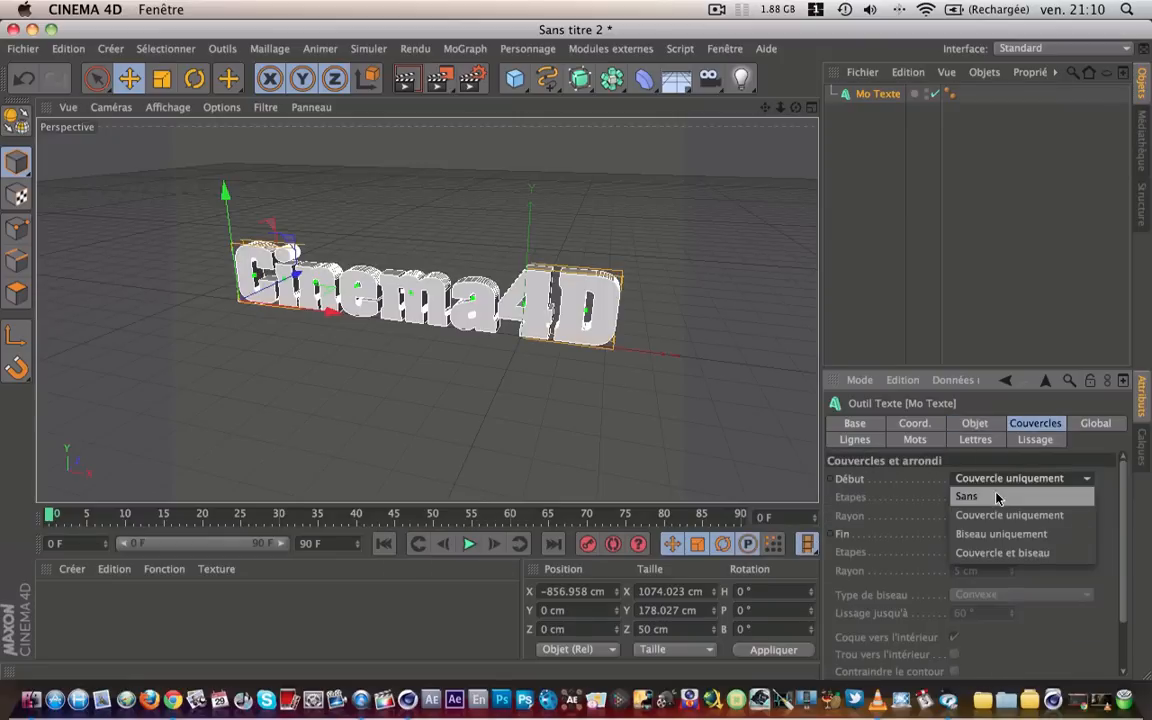
{"action": "left_click", "coordinate": [966, 496]}
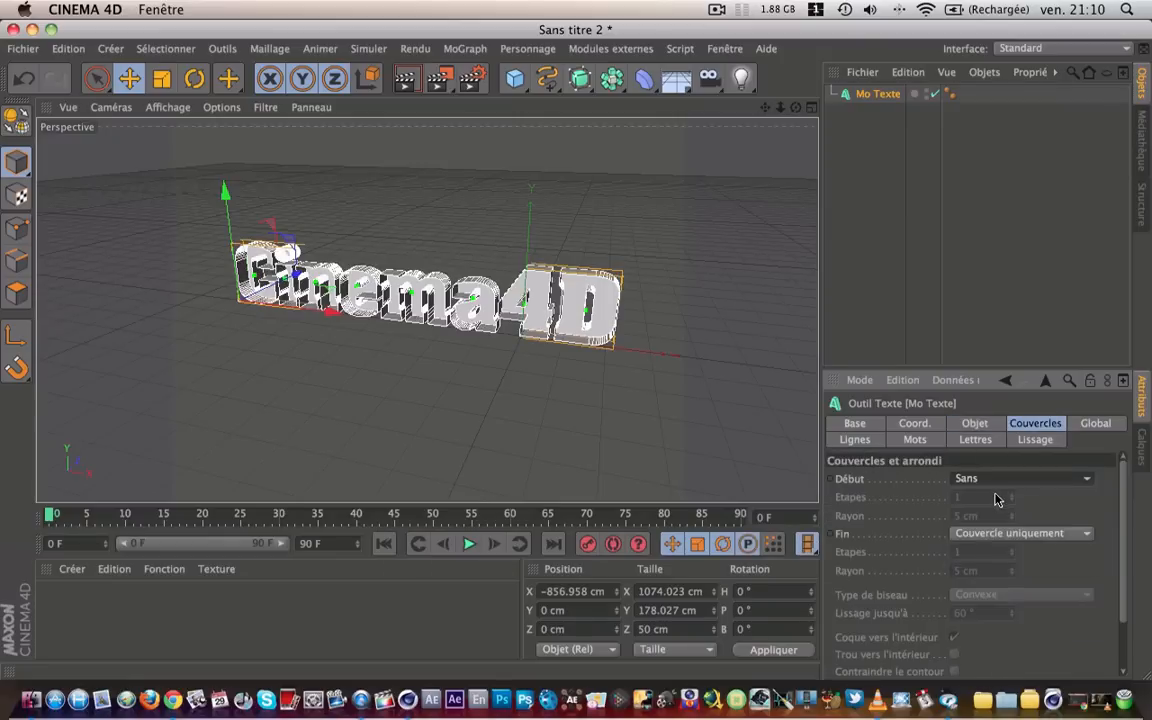
{"action": "left_click", "coordinate": [1037, 534]}
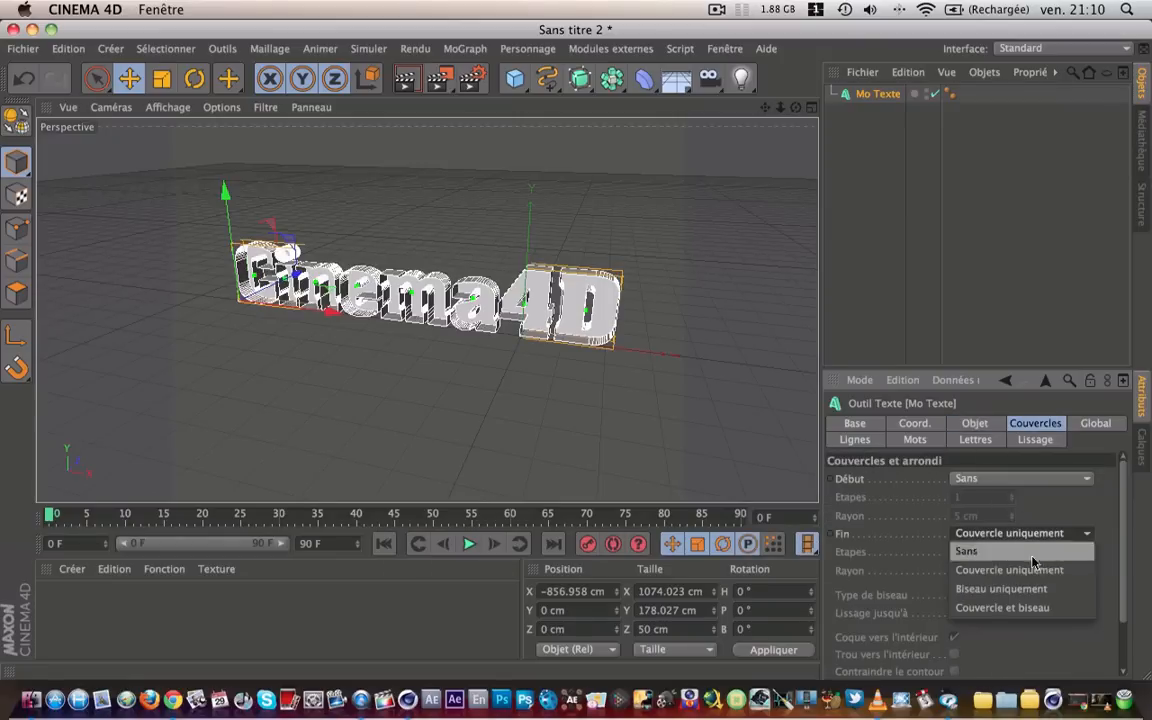
{"action": "left_click", "coordinate": [1040, 608]}
{"action": "left_click_drag", "start_coordinate": [1124, 536], "coordinate": [1123, 589]}
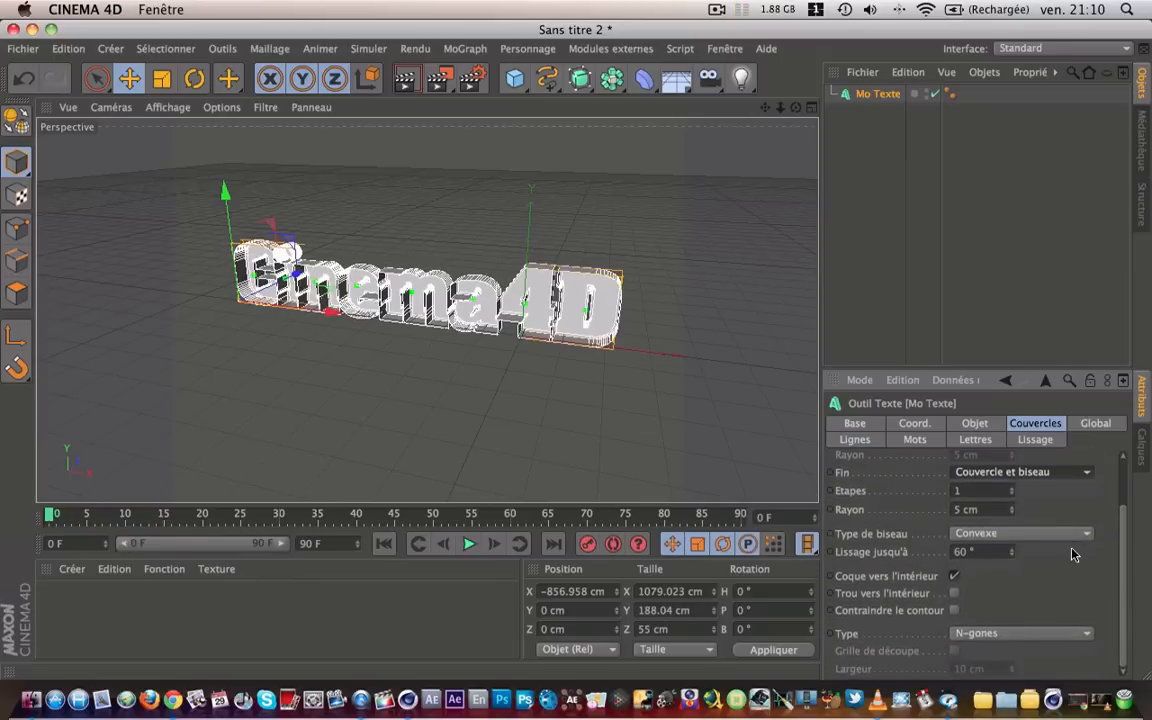
{"action": "left_click", "coordinate": [954, 592]}
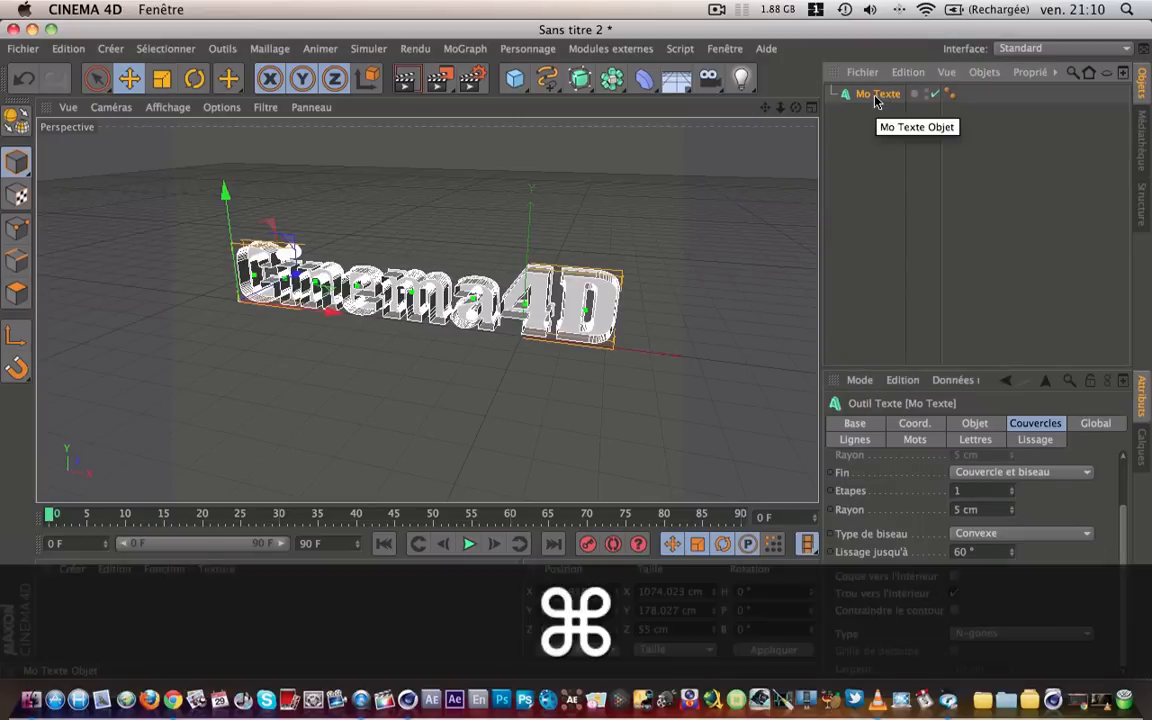
Duplicate the text object and set both the start and end caps of the copy to Biseau uniquement.
{"action": "key", "text": "super+c"}
{"action": "key", "text": "super+v"}
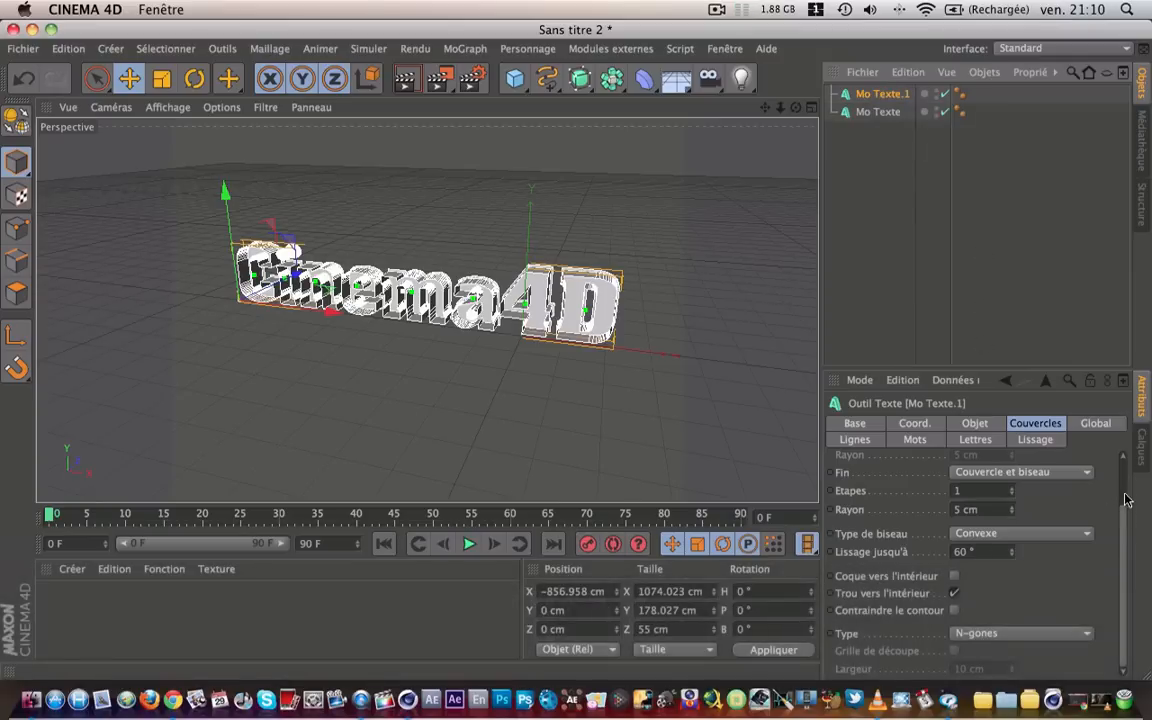
{"action": "scroll", "coordinate": [1123, 485], "scroll_direction": "up", "scroll_amount": 3}
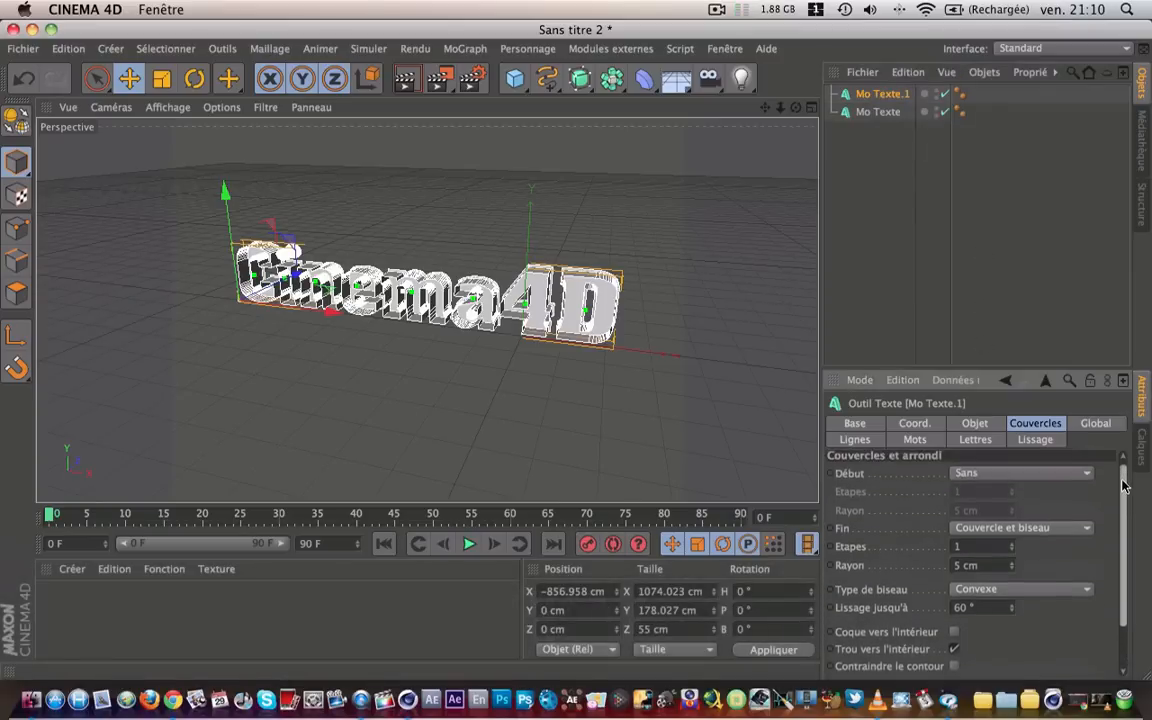
{"action": "left_click", "coordinate": [1011, 481]}
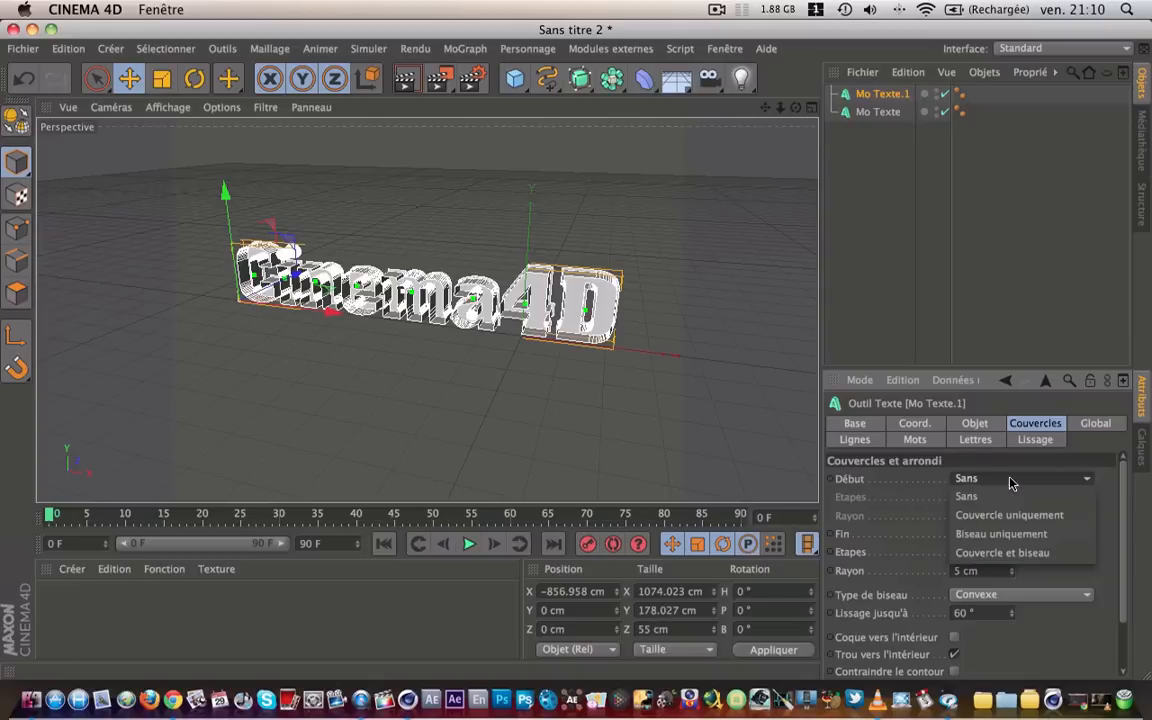
{"action": "left_click", "coordinate": [1024, 535]}
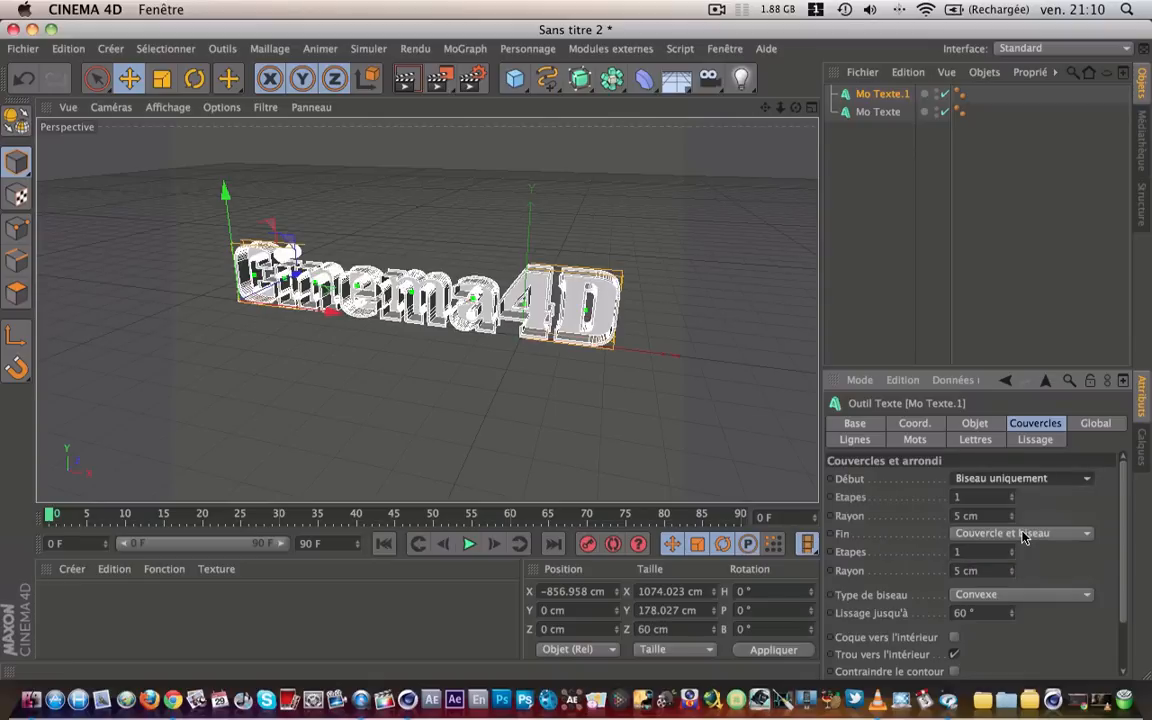
{"action": "left_click", "coordinate": [1045, 534]}
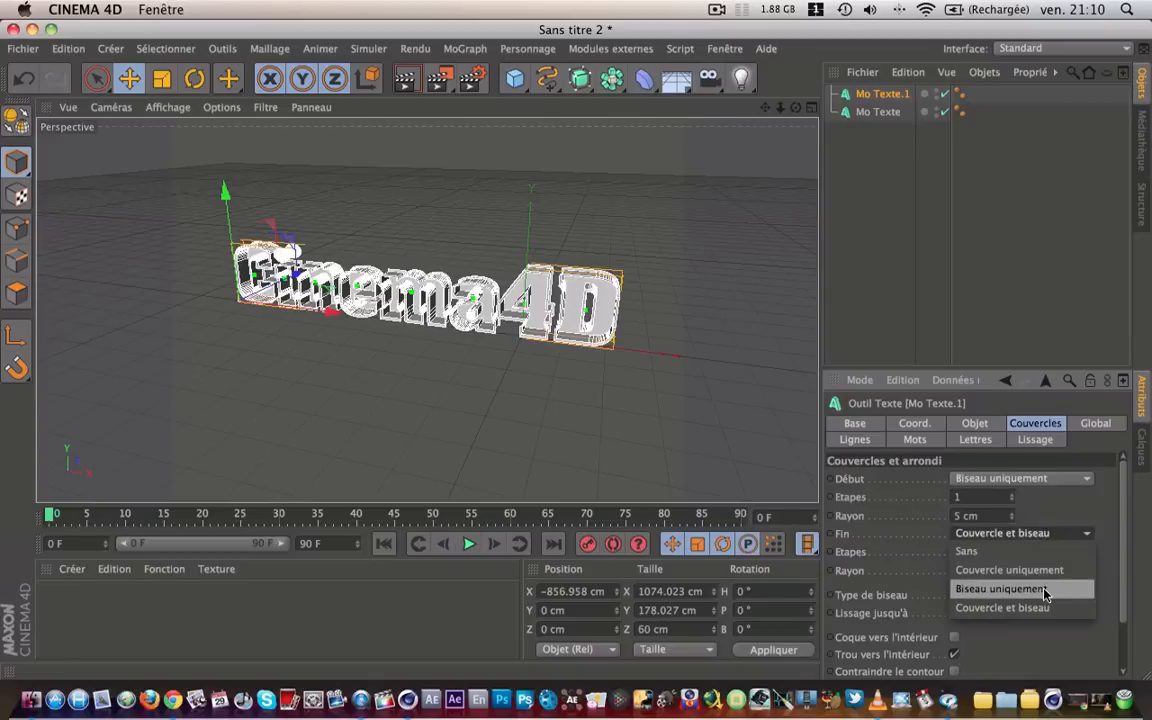
{"action": "left_click", "coordinate": [1050, 590]}
Disable Trou vers l'intérieur and enable Coque vers l'intérieur on the duplicated text object.
{"action": "scroll", "coordinate": [1119, 590], "scroll_direction": "down", "scroll_amount": 3}
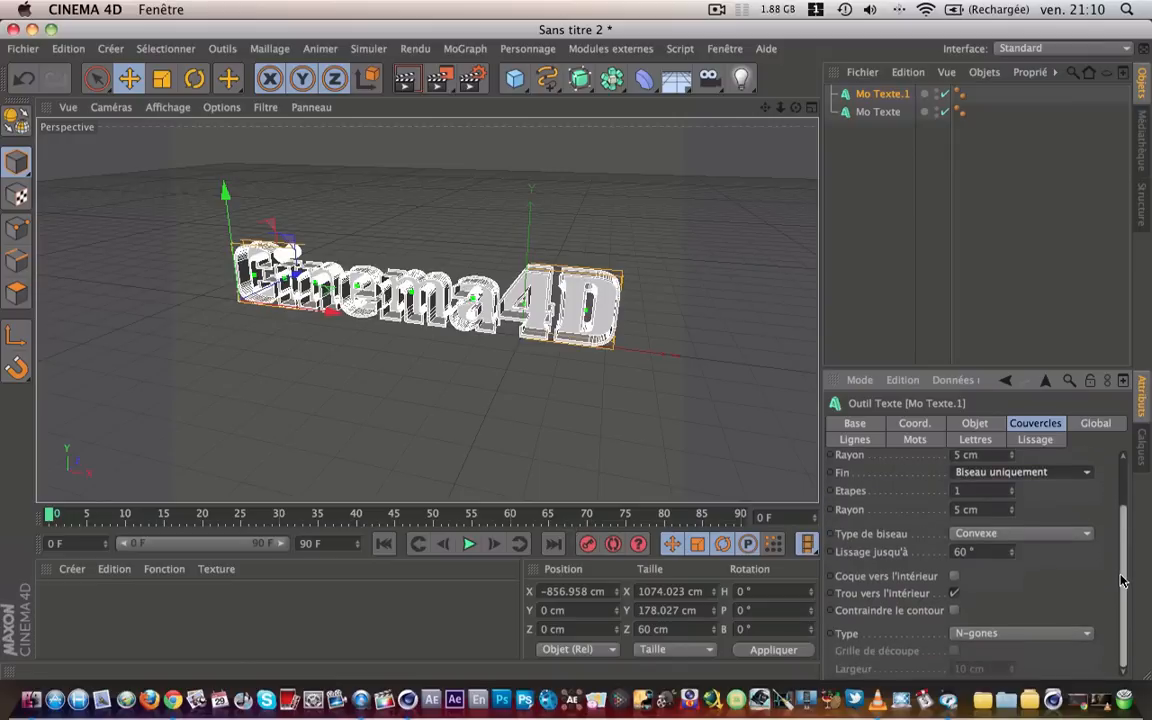
{"action": "left_click", "coordinate": [955, 593]}
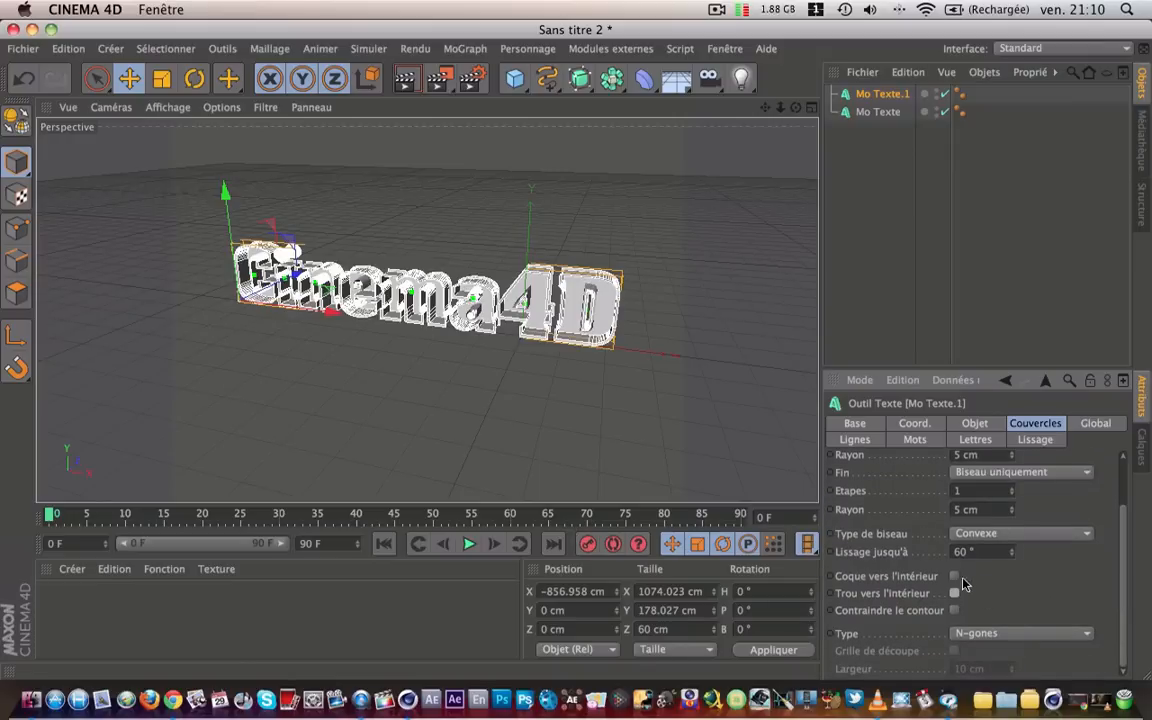
{"action": "left_click", "coordinate": [953, 577]}
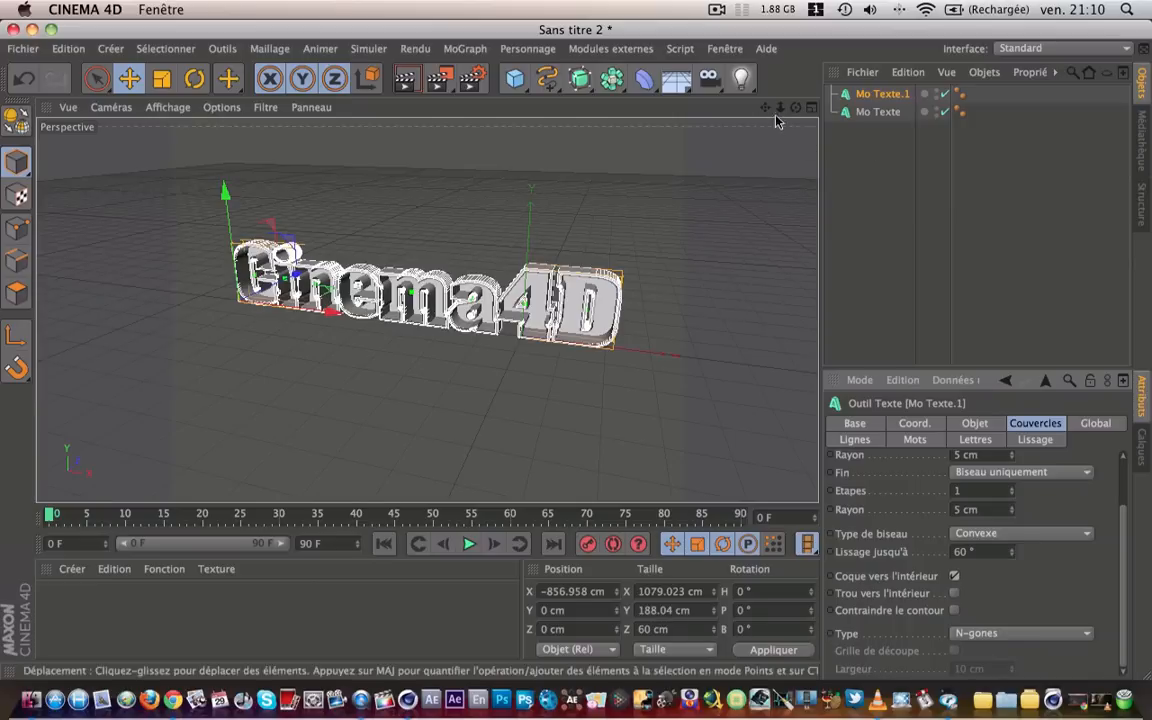
Deselect the text objects and create a new material.
{"action": "right_click_drag", "start_coordinate": [710, 192], "coordinate": [810, 192], "text": "alt"}
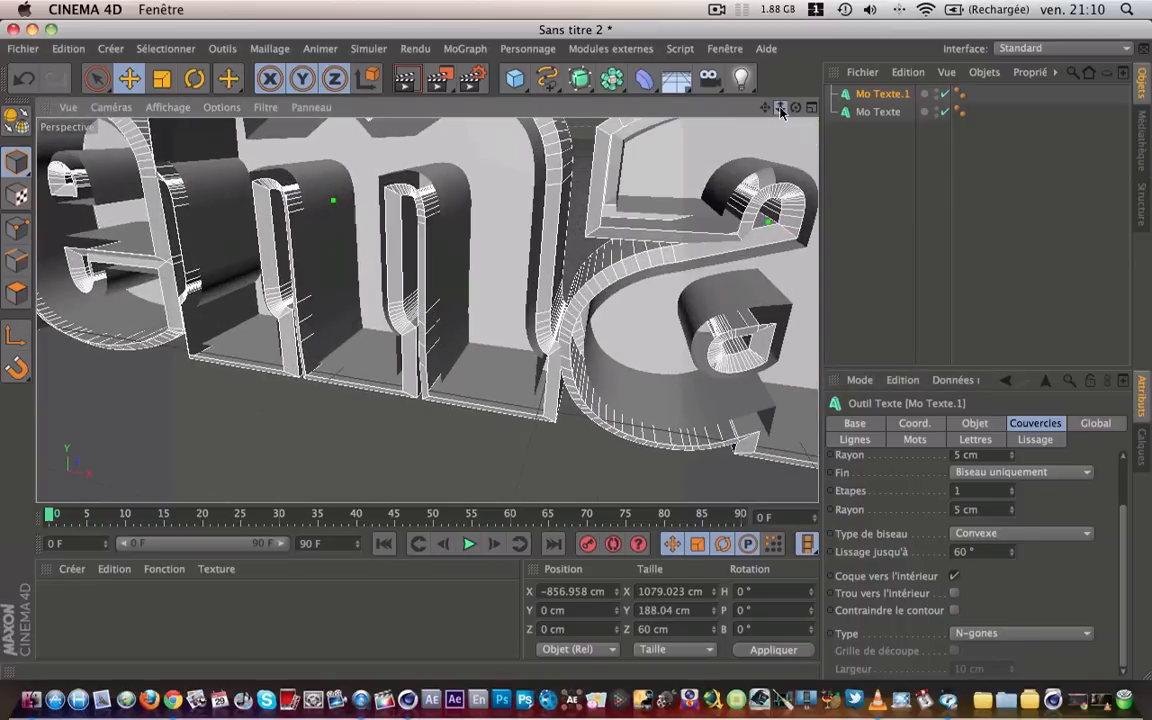
{"action": "left_click_drag", "start_coordinate": [796, 107], "coordinate": [690, 107]}
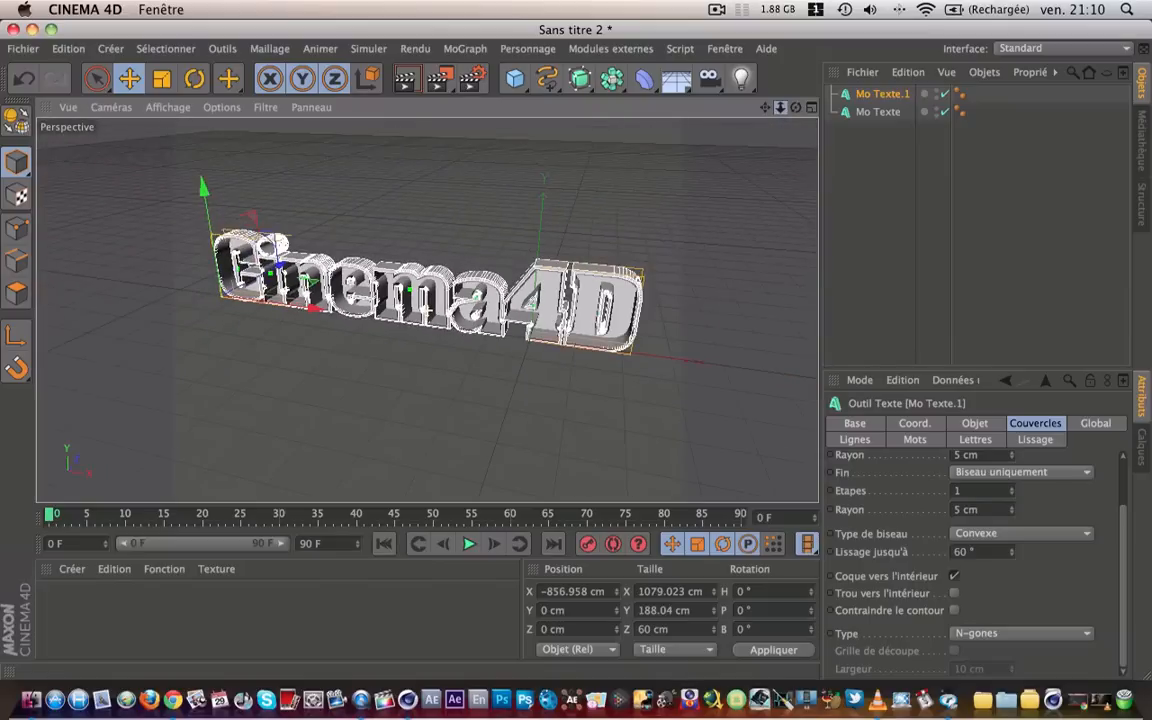
{"action": "mouse_move", "coordinate": [796, 108]}
{"action": "left_mouse_down"}
{"action": "mouse_move", "coordinate": [780, 116]}
{"action": "mouse_move", "coordinate": [800, 108]}
{"action": "left_mouse_up"}
{"action": "left_click", "coordinate": [854, 141]}
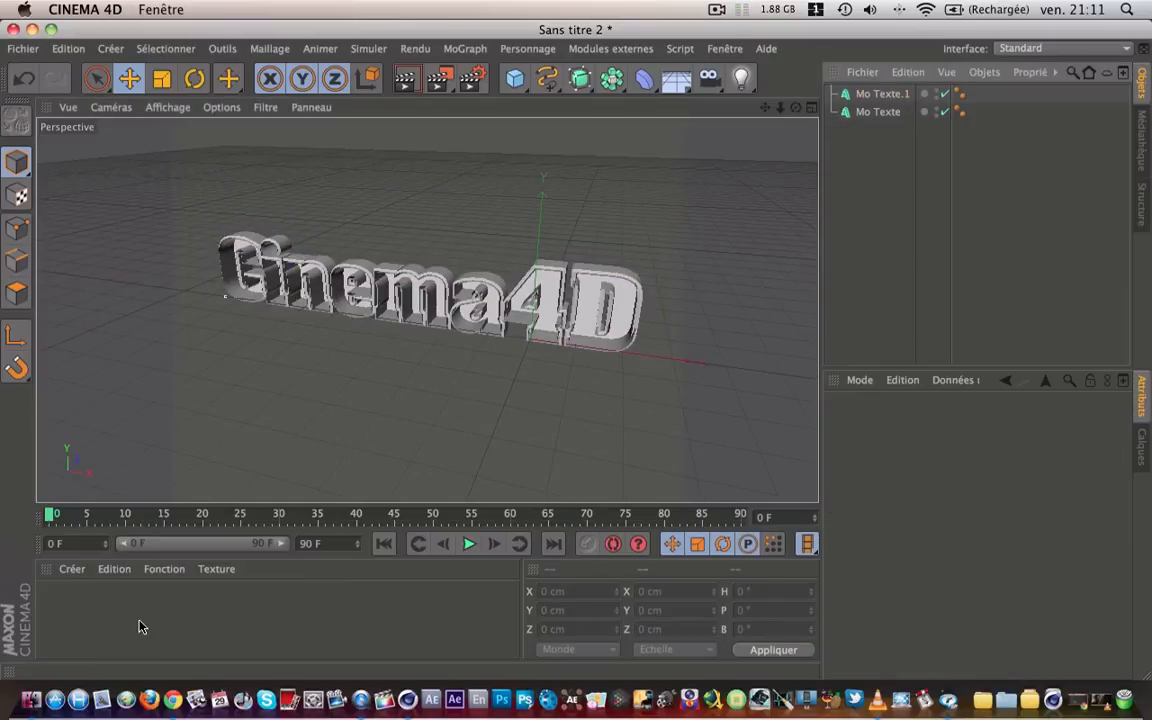
{"action": "double_click", "coordinate": [71, 615]}
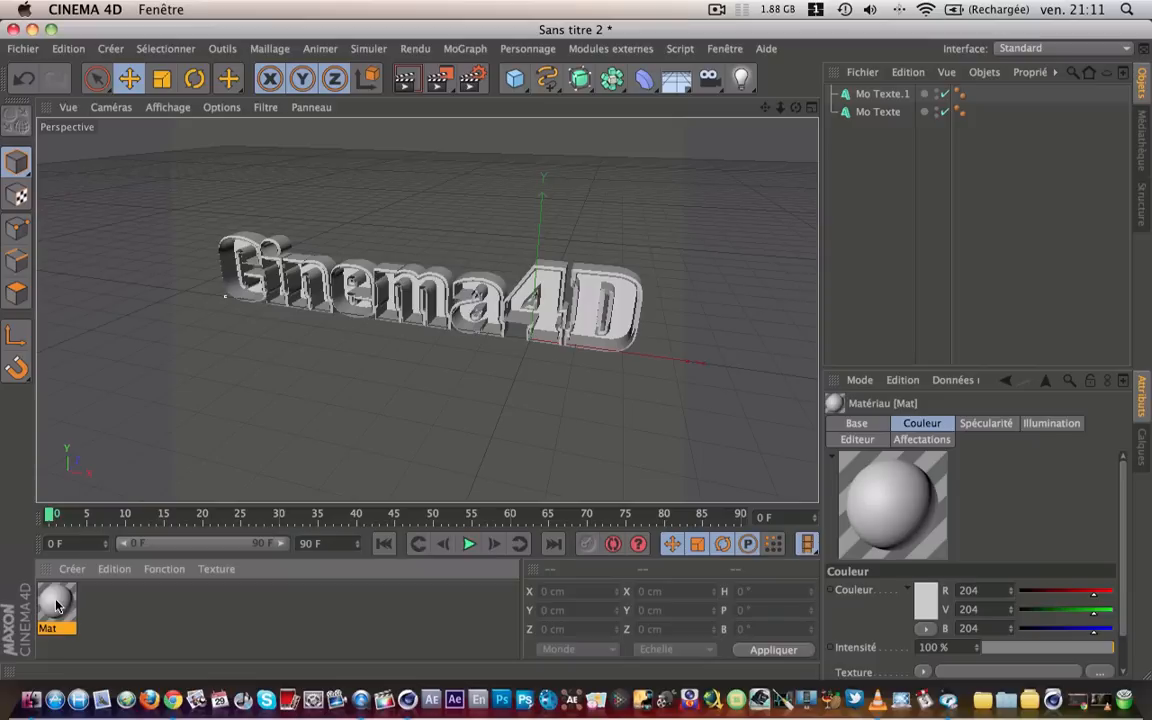
Load stockzoofx (444).jpg as the material's Couleur texture without copying it to the project, and apply the material to Mo Texte.
{"action": "double_click", "coordinate": [57, 604]}
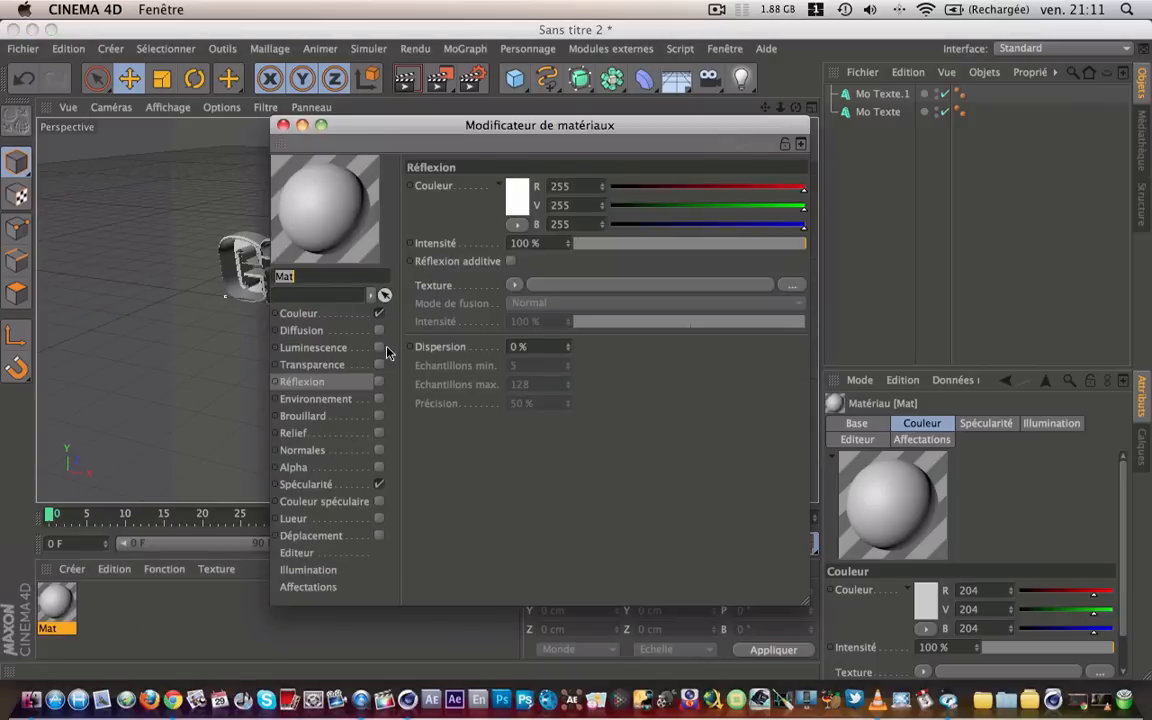
{"action": "left_click", "coordinate": [298, 314]}
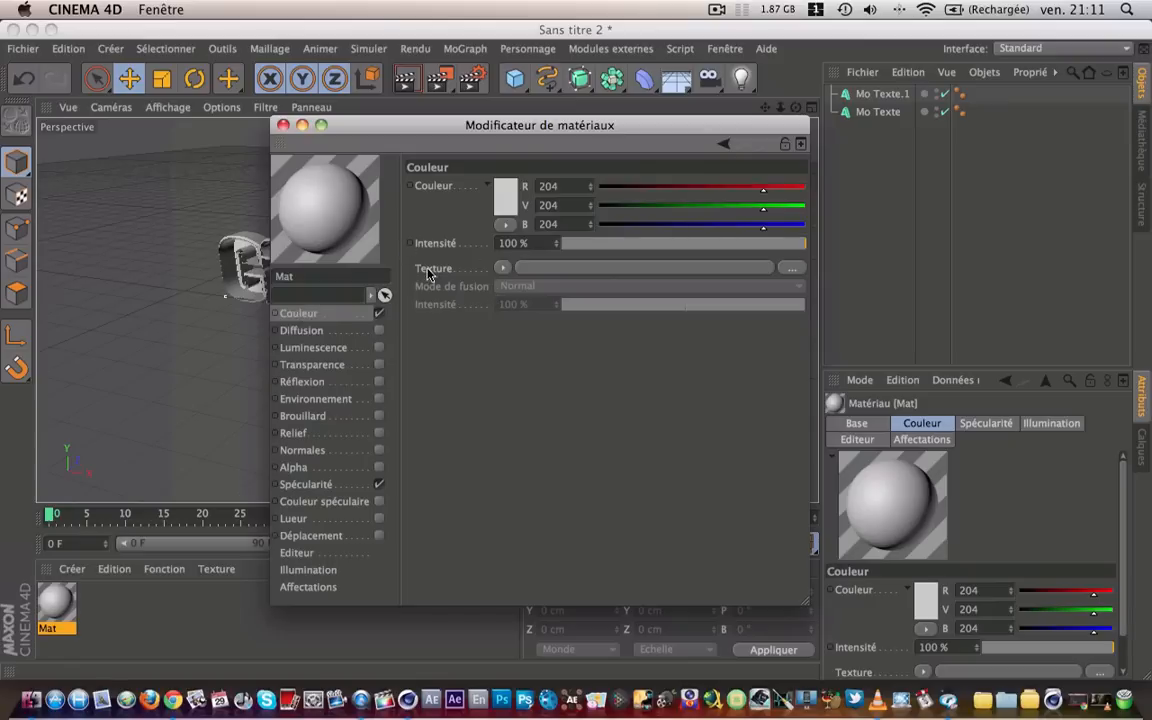
{"action": "left_click", "coordinate": [792, 269]}
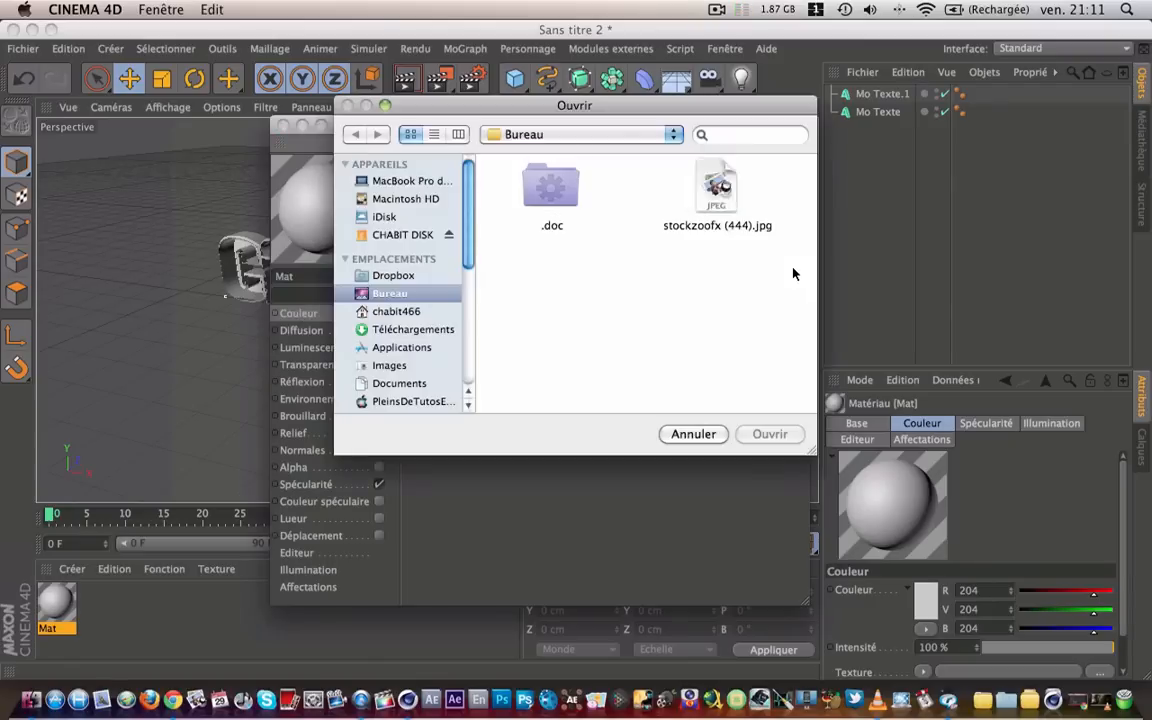
{"action": "left_click", "coordinate": [717, 190]}
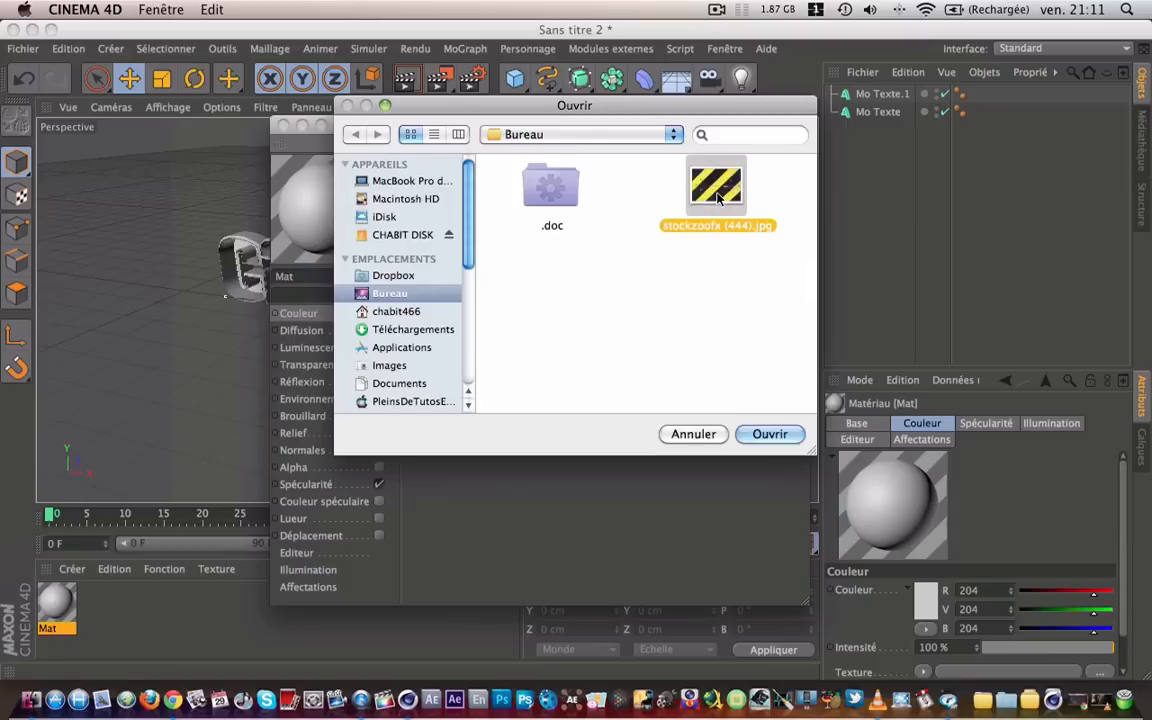
{"action": "left_click", "coordinate": [769, 434]}
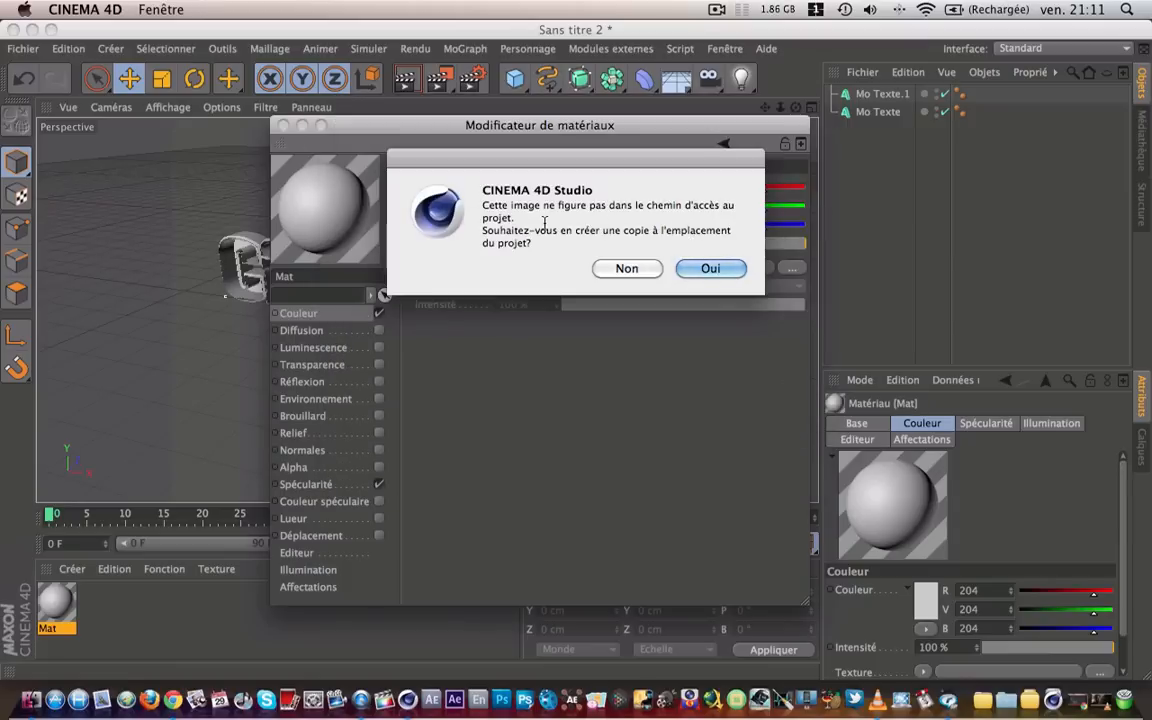
{"action": "left_click", "coordinate": [626, 269]}
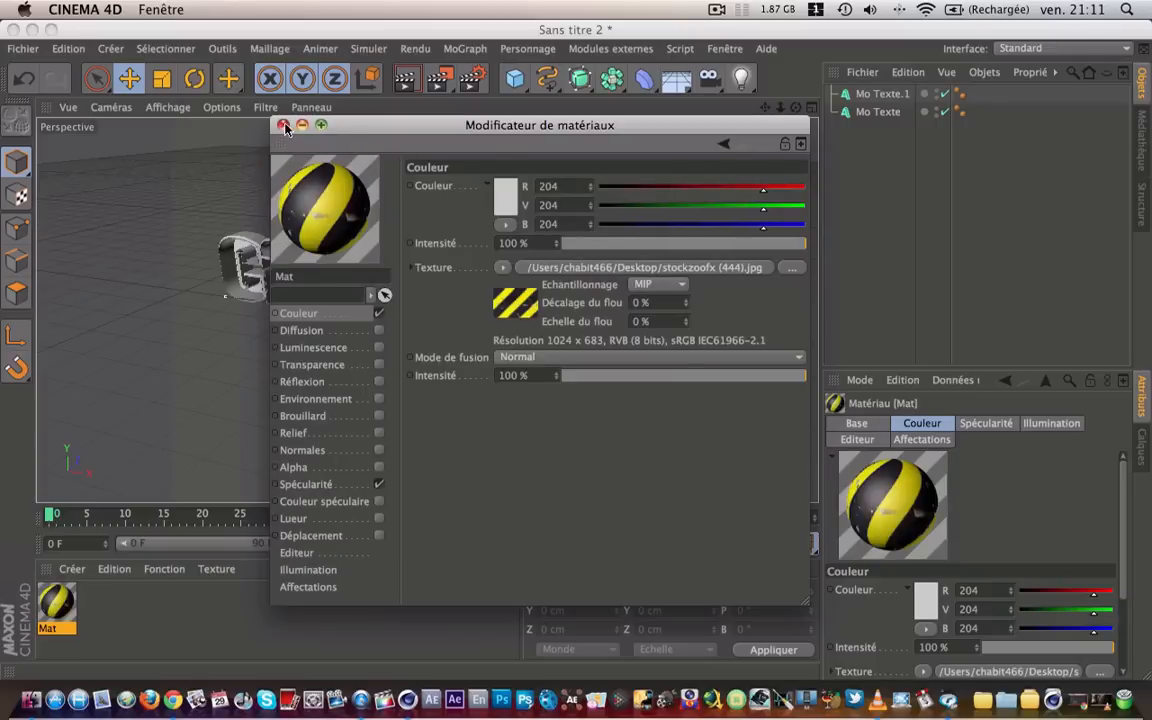
{"action": "left_click", "coordinate": [284, 125]}
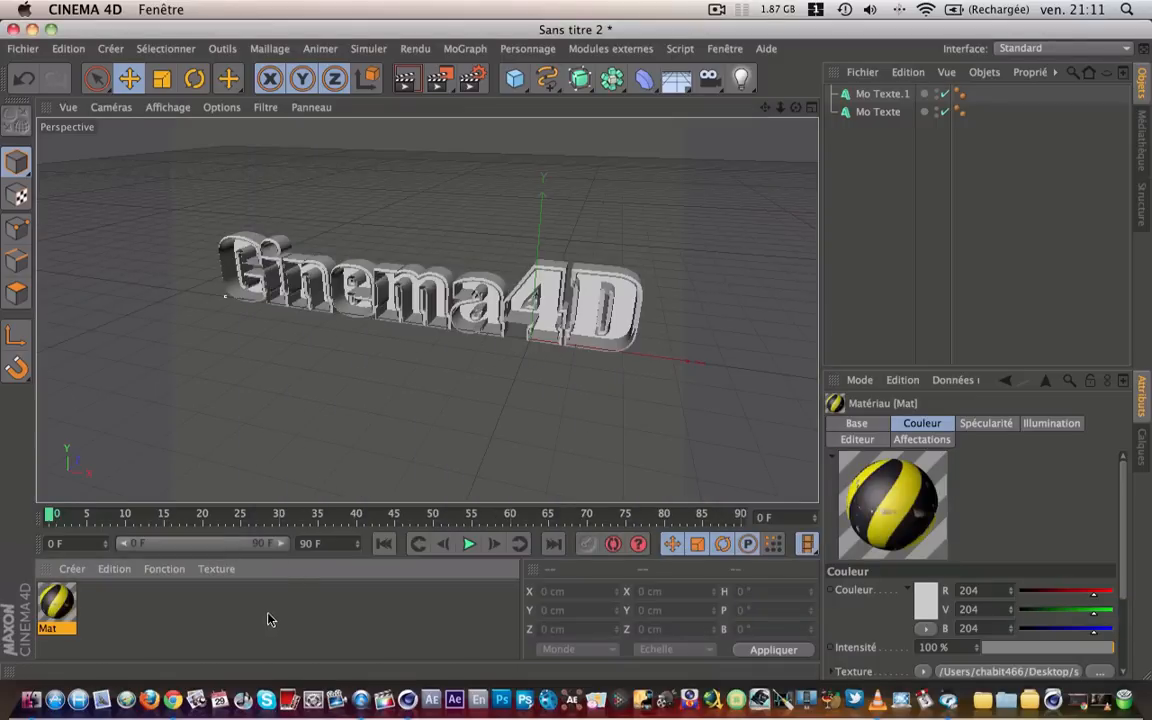
{"action": "left_click_drag", "start_coordinate": [57, 612], "coordinate": [883, 119]}
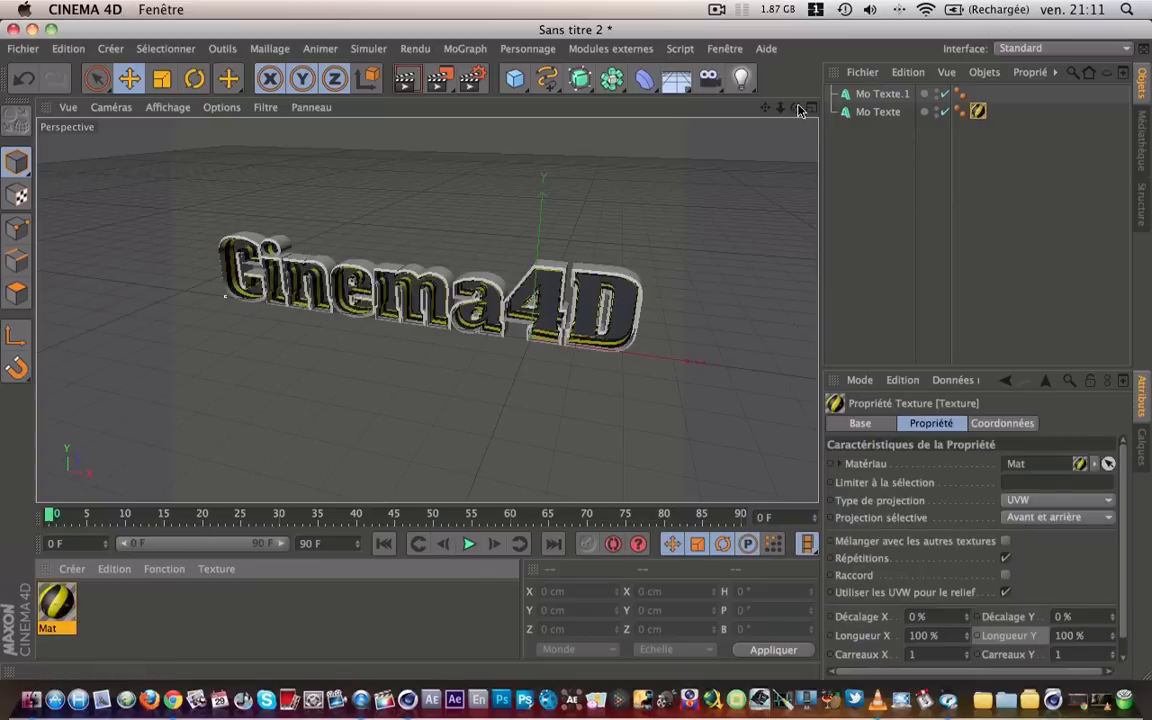
{"action": "mouse_move", "coordinate": [796, 107]}
{"action": "left_mouse_down"}
{"action": "mouse_move", "coordinate": [800, 92]}
{"action": "mouse_move", "coordinate": [783, 95]}
{"action": "mouse_move", "coordinate": [798, 78]}
{"action": "mouse_move", "coordinate": [797, 108]}
{"action": "left_mouse_up"}
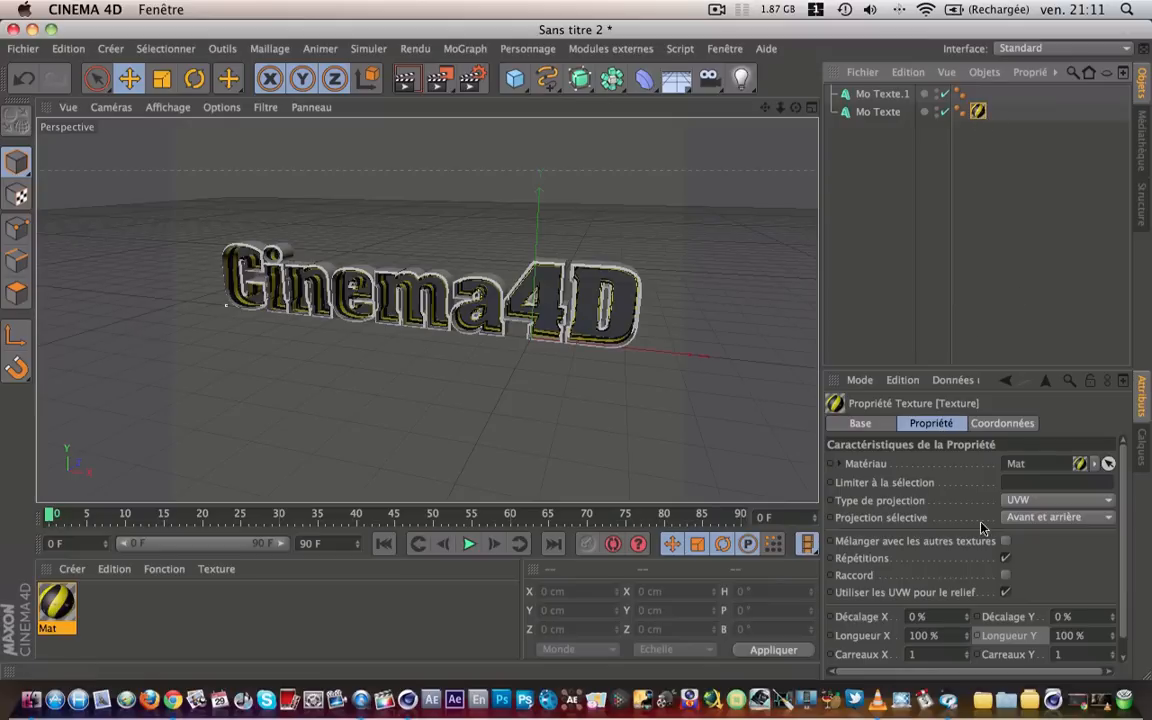
Try the Frontale projection type for the striped texture on Mo Texte.
{"action": "left_click", "coordinate": [1040, 501]}
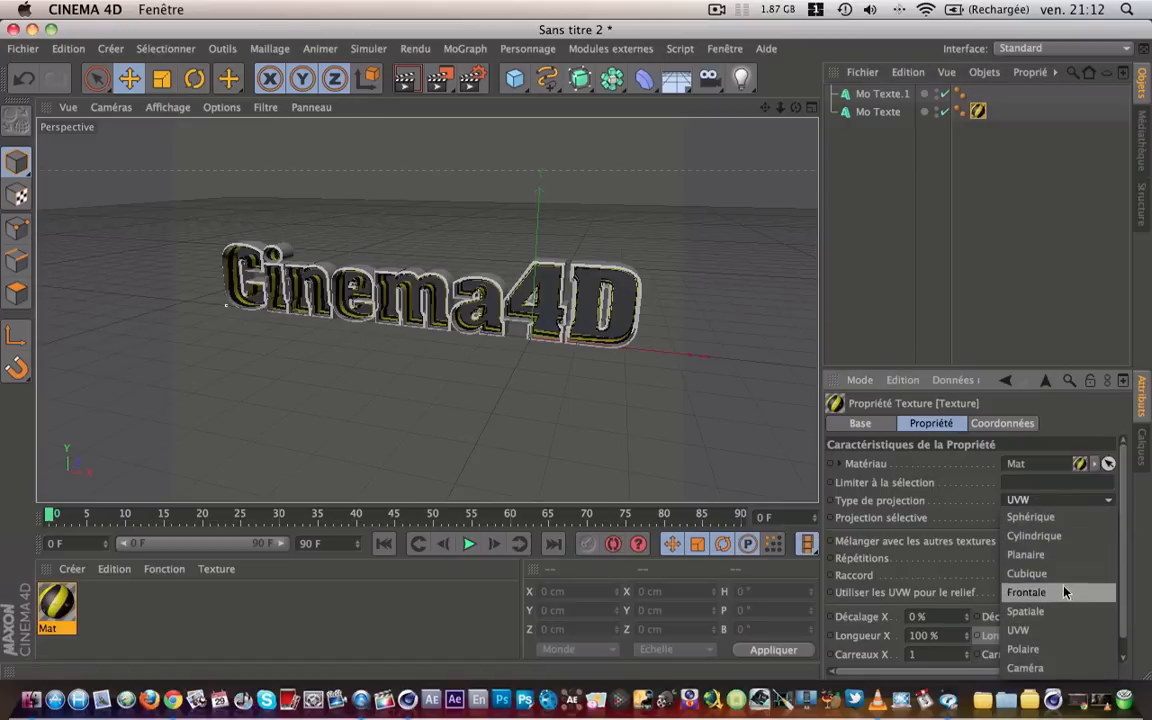
{"action": "left_click", "coordinate": [1026, 592]}
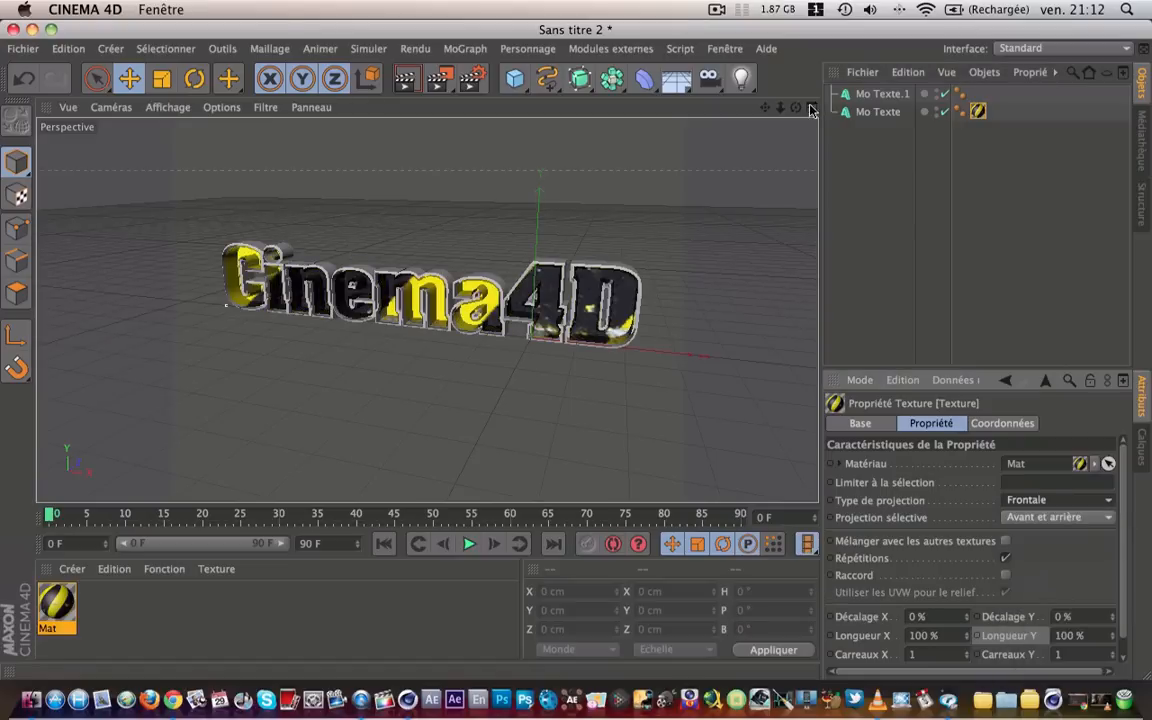
{"action": "left_click_drag", "start_coordinate": [226, 305], "coordinate": [410, 307], "text": "alt"}
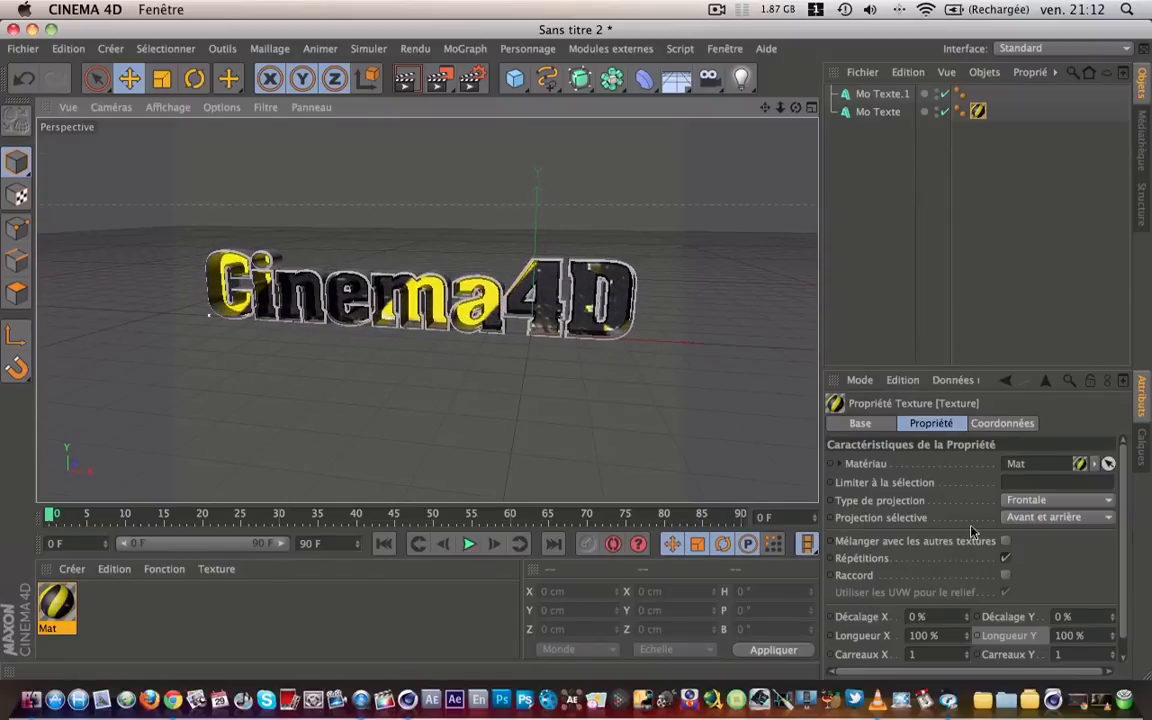
Set the projection type of the striped texture on Mo Texte to Planaire.
{"action": "left_click", "coordinate": [1014, 501]}
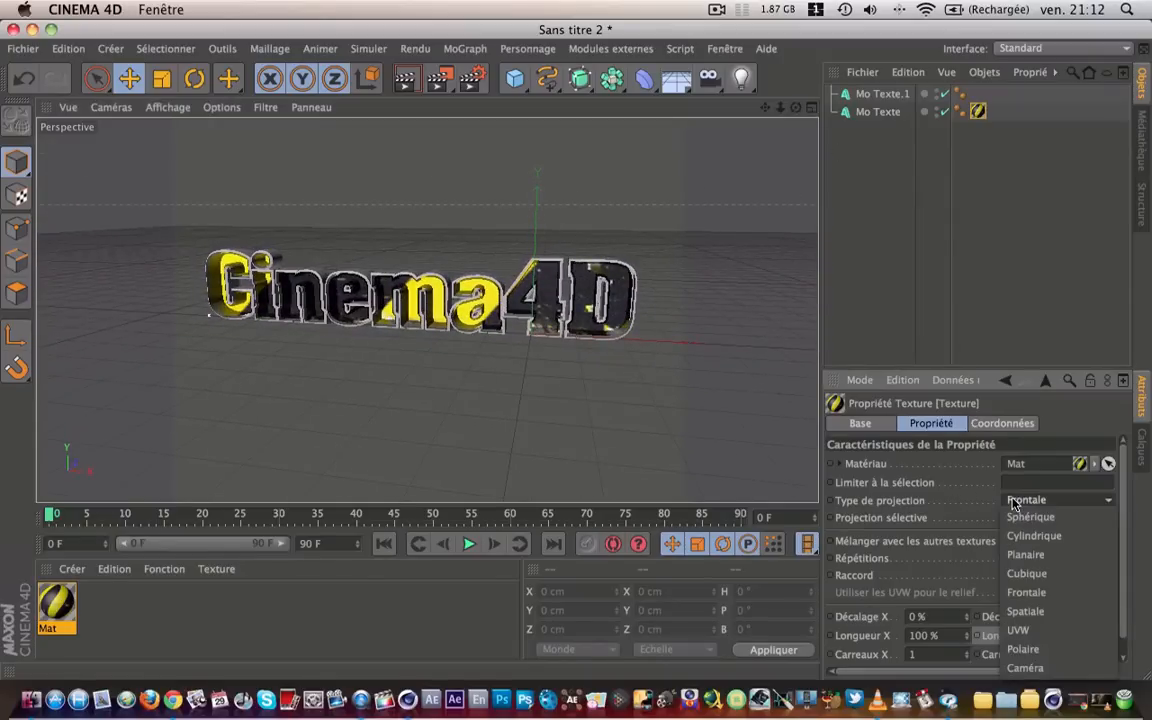
{"action": "left_click", "coordinate": [1041, 556]}
{"action": "mouse_move", "coordinate": [796, 107]}
{"action": "left_mouse_down"}
{"action": "mouse_move", "coordinate": [880, 110]}
{"action": "mouse_move", "coordinate": [784, 110]}
{"action": "left_mouse_up"}
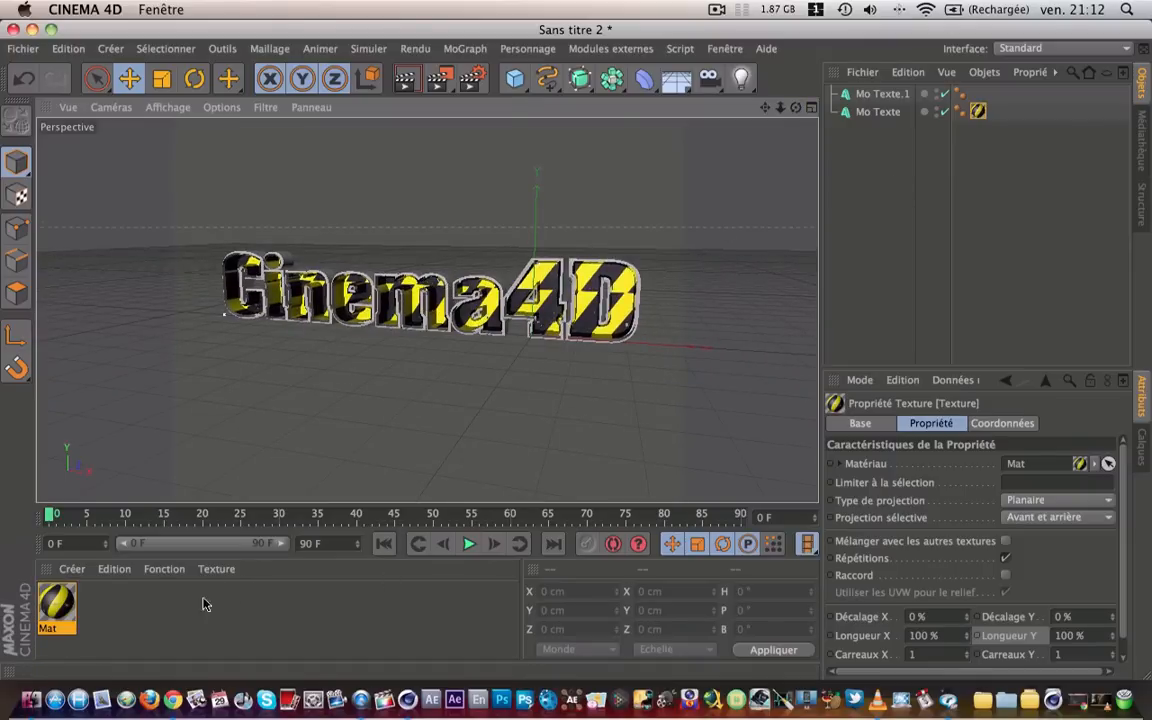
Create a second material and set its Couleur to white (255, 255, 255).
{"action": "double_click", "coordinate": [152, 616]}
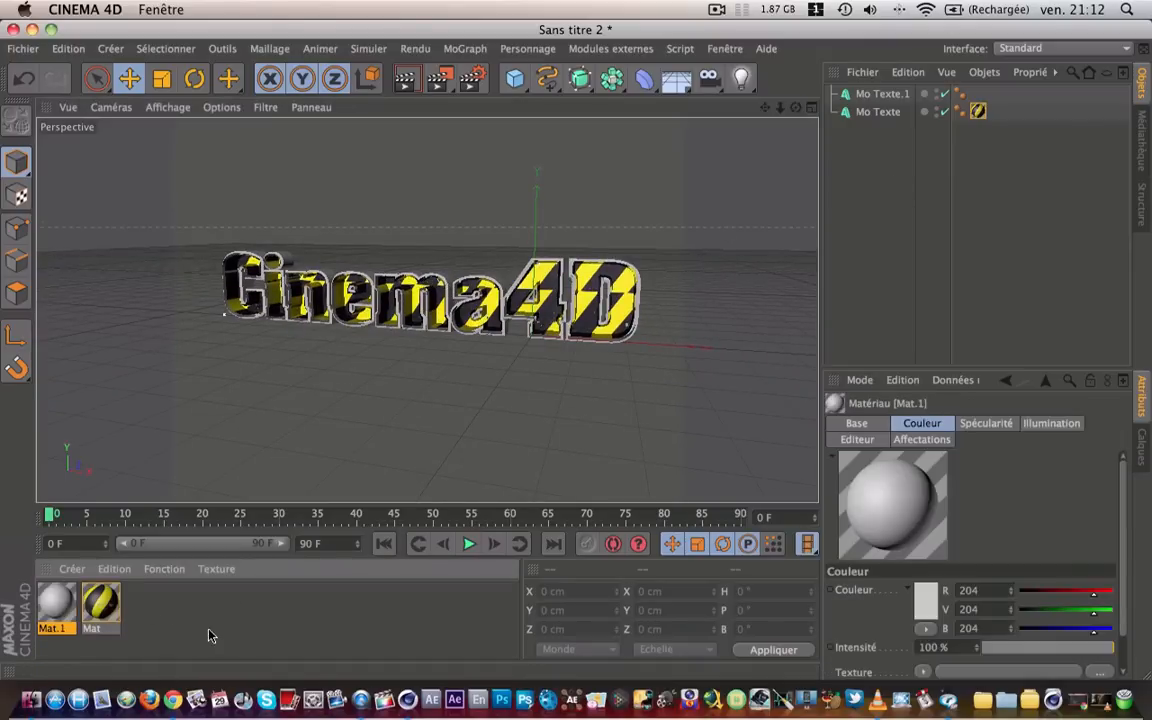
{"action": "double_click", "coordinate": [55, 603]}
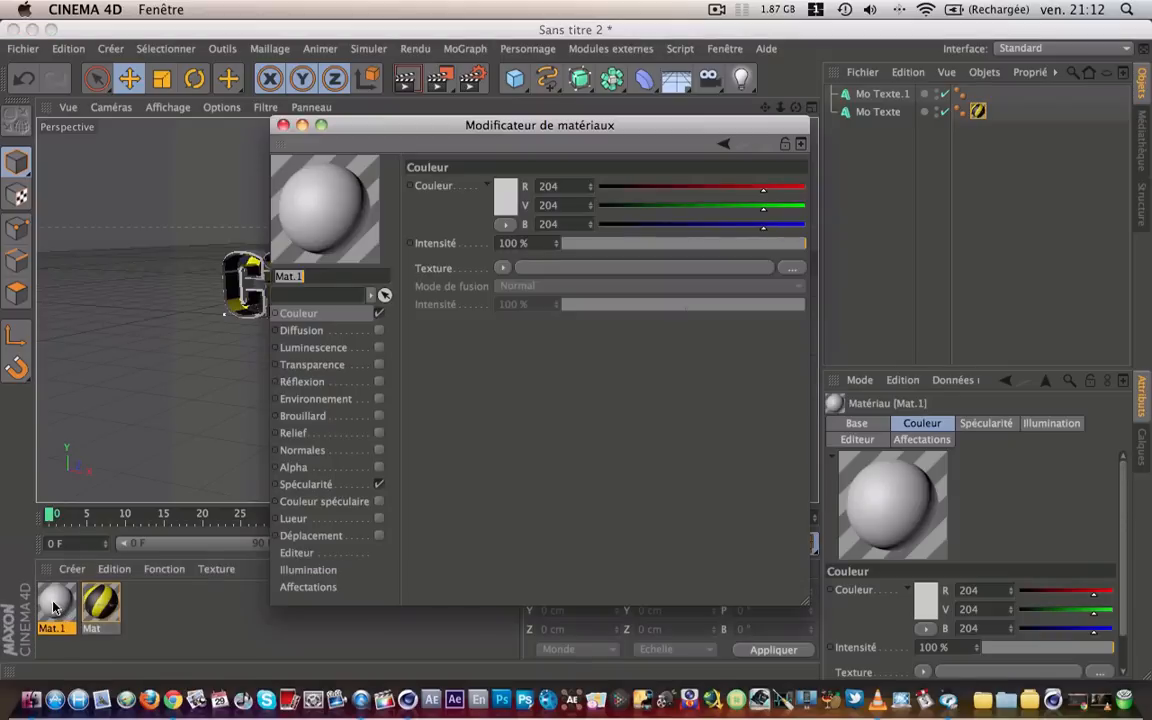
{"action": "left_click", "coordinate": [505, 197]}
{"action": "left_click_drag", "start_coordinate": [398, 180], "coordinate": [397, 147]}
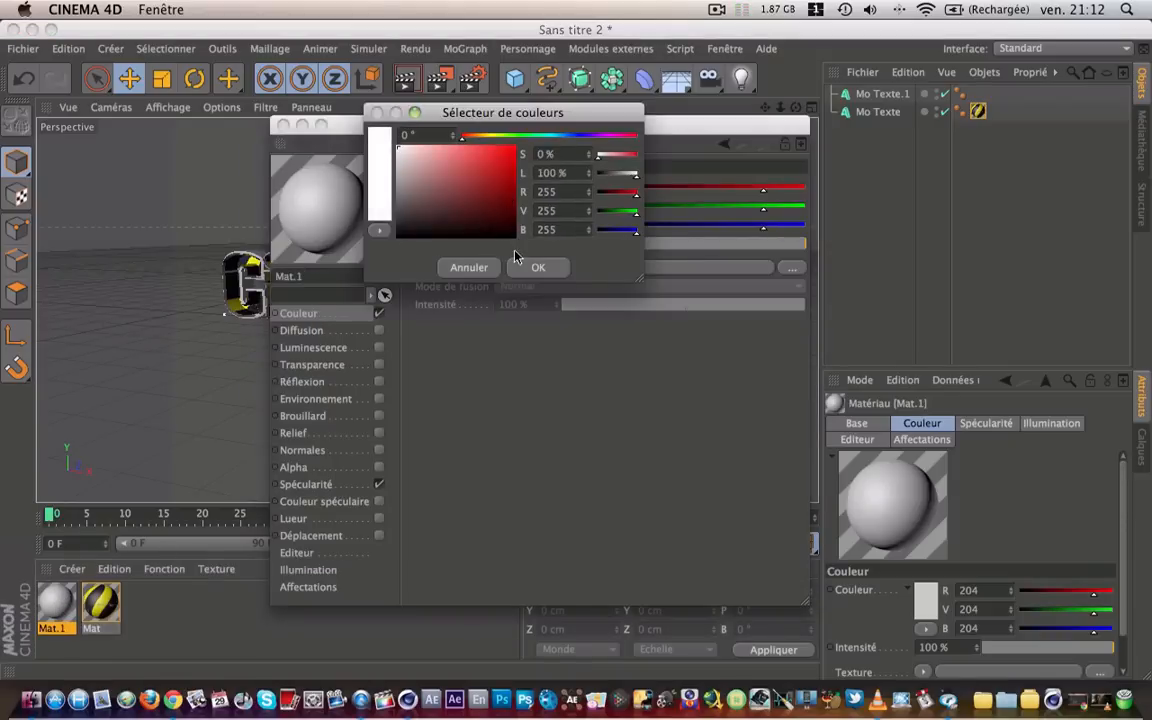
{"action": "left_click", "coordinate": [521, 268]}
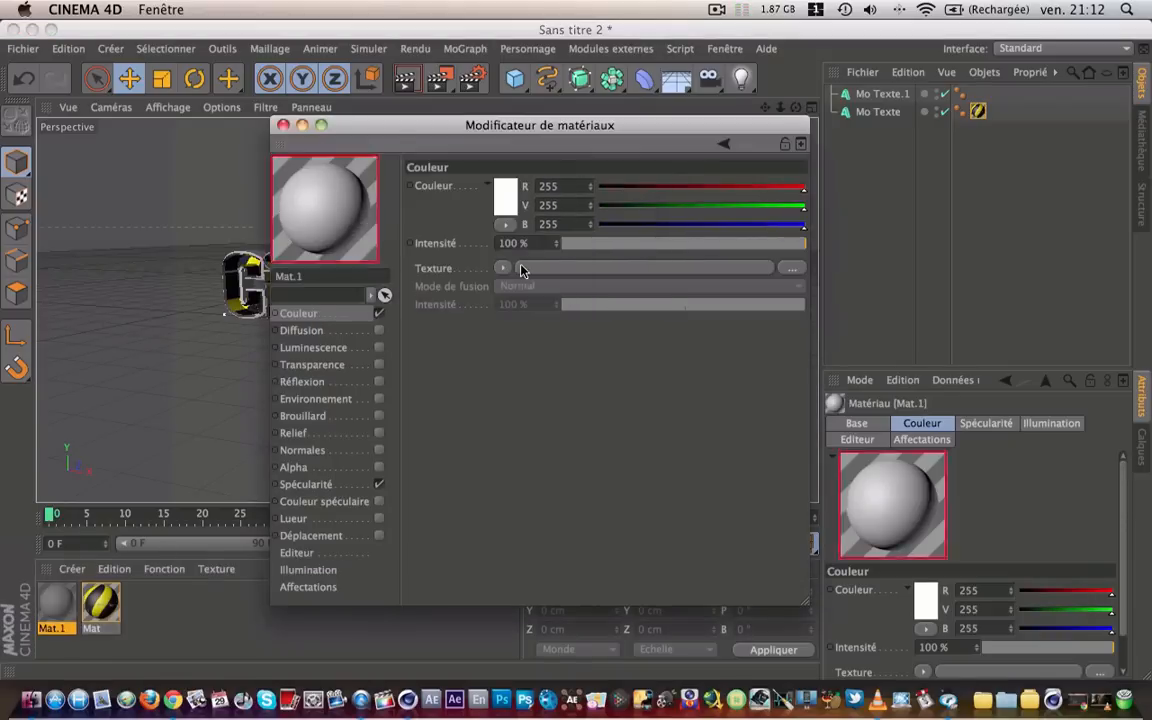
Enable Réflexion on the white material with 43 % intensity and a Fresnel texture, and apply the material to Mo Texte.1.
{"action": "left_click", "coordinate": [300, 381]}
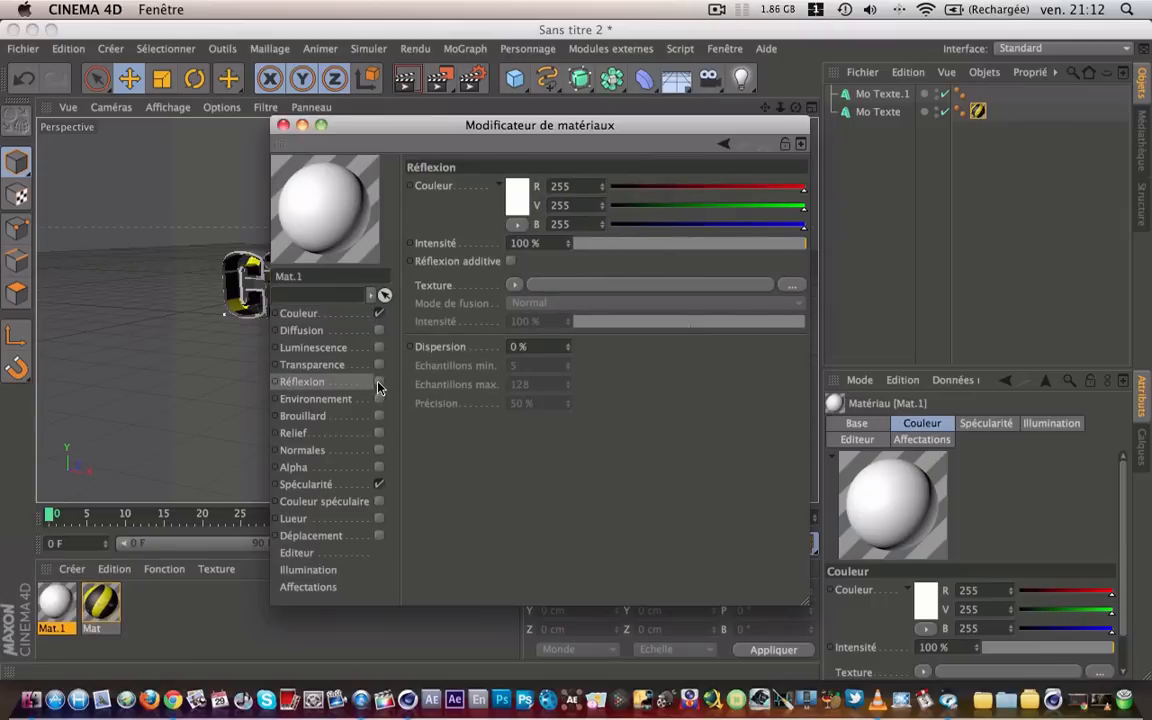
{"action": "left_click", "coordinate": [378, 384]}
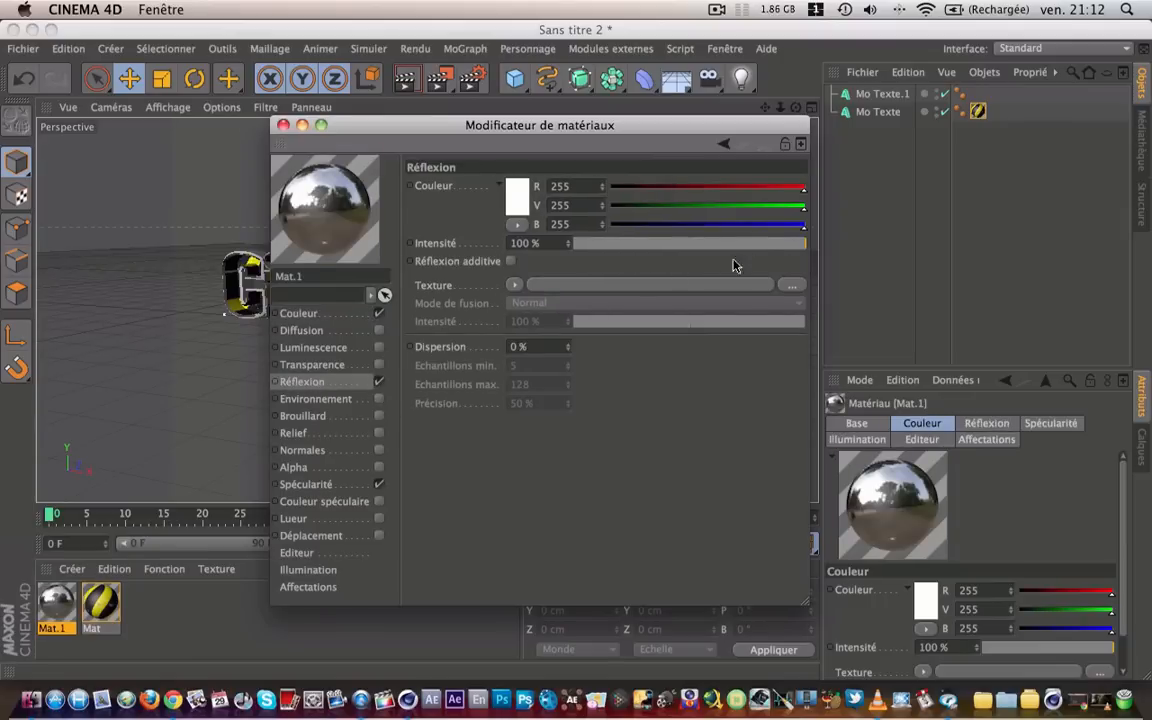
{"action": "left_click_drag", "start_coordinate": [760, 248], "coordinate": [673, 252]}
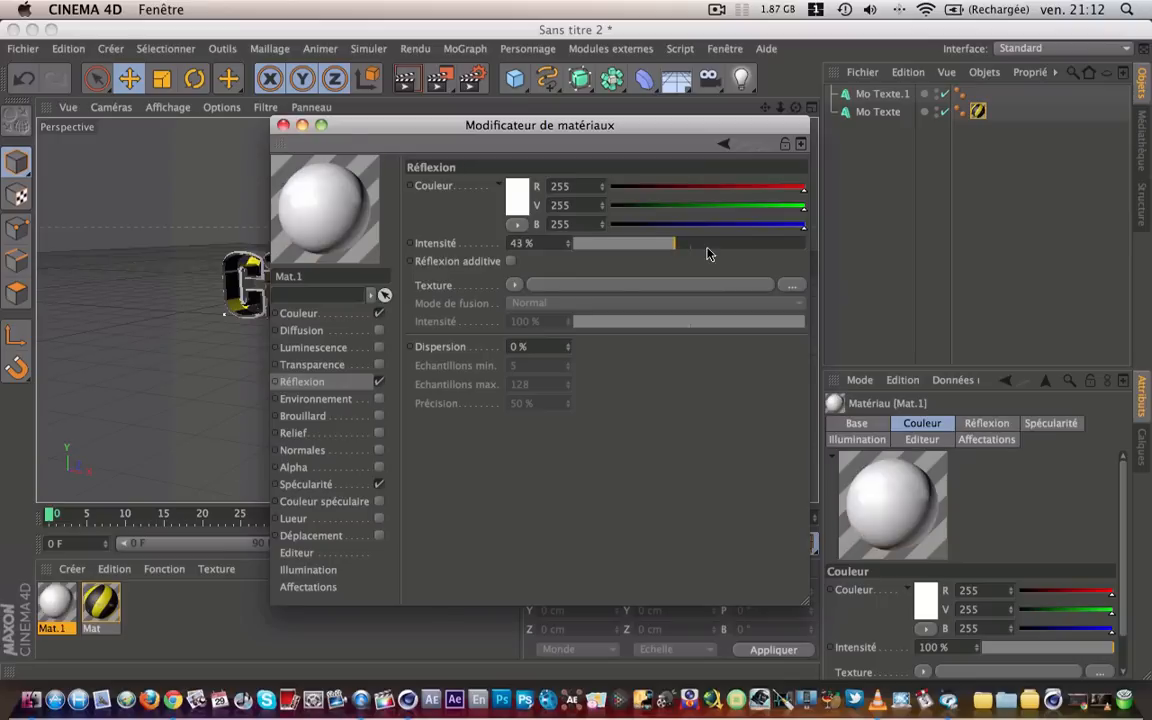
{"action": "left_click", "coordinate": [513, 287]}
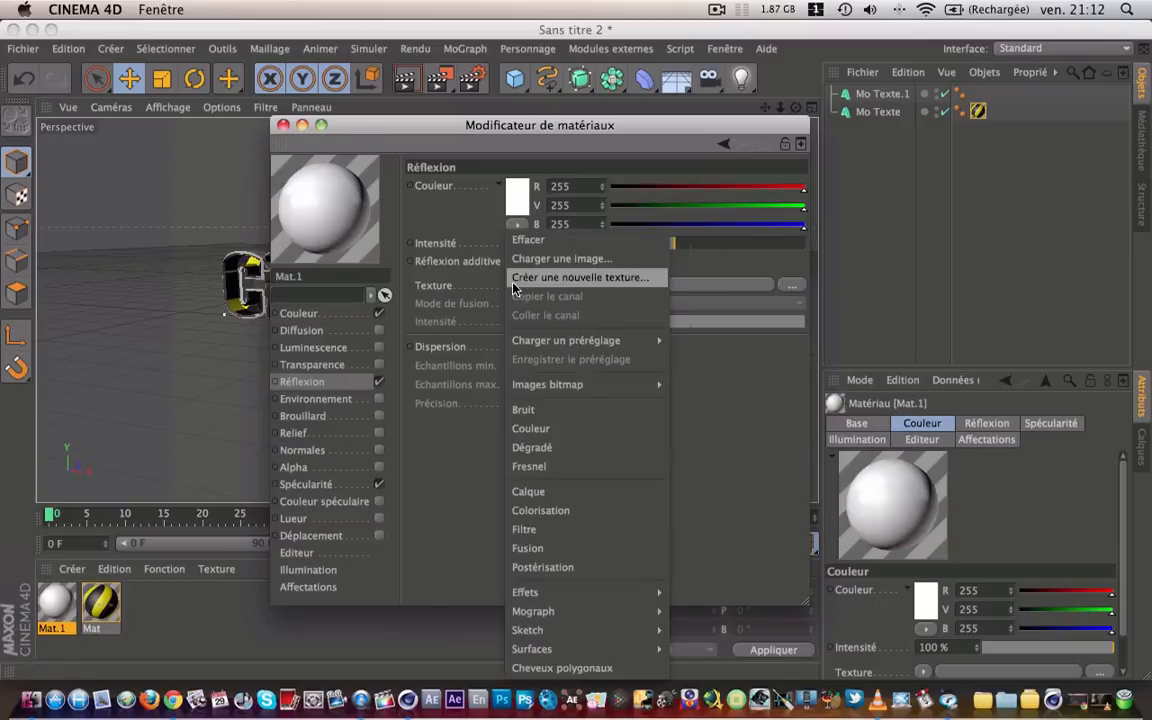
{"action": "left_click", "coordinate": [563, 466]}
{"action": "left_click", "coordinate": [283, 124]}
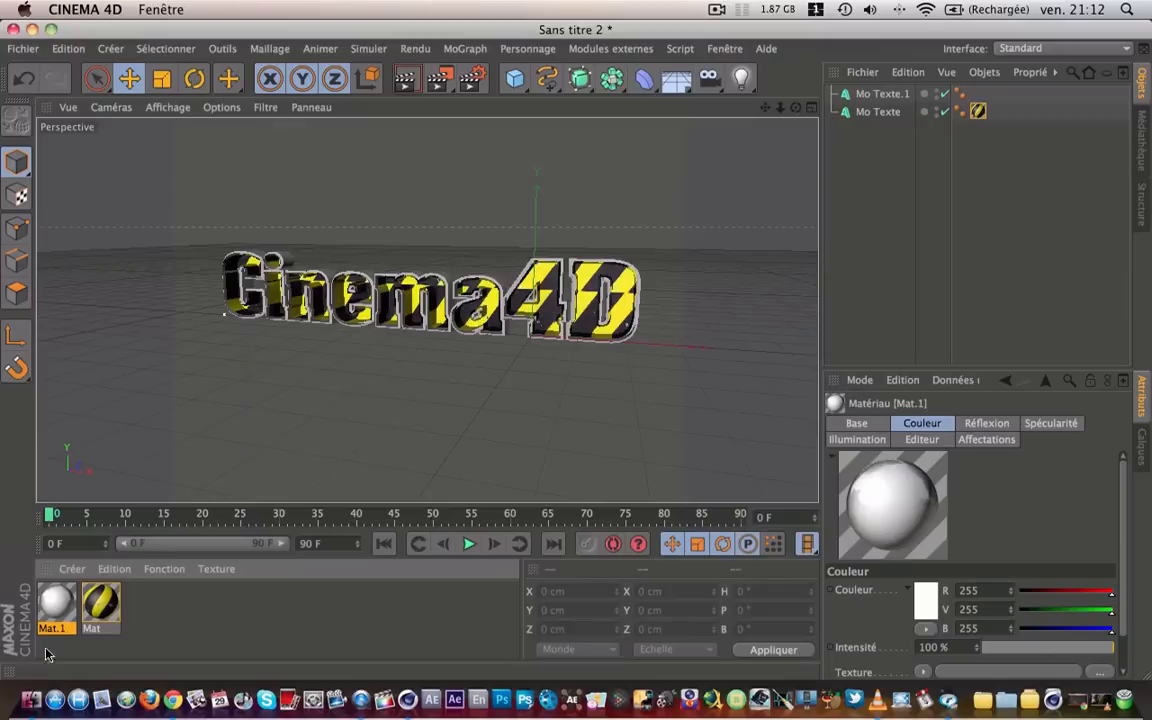
{"action": "left_click_drag", "start_coordinate": [49, 597], "coordinate": [890, 96]}
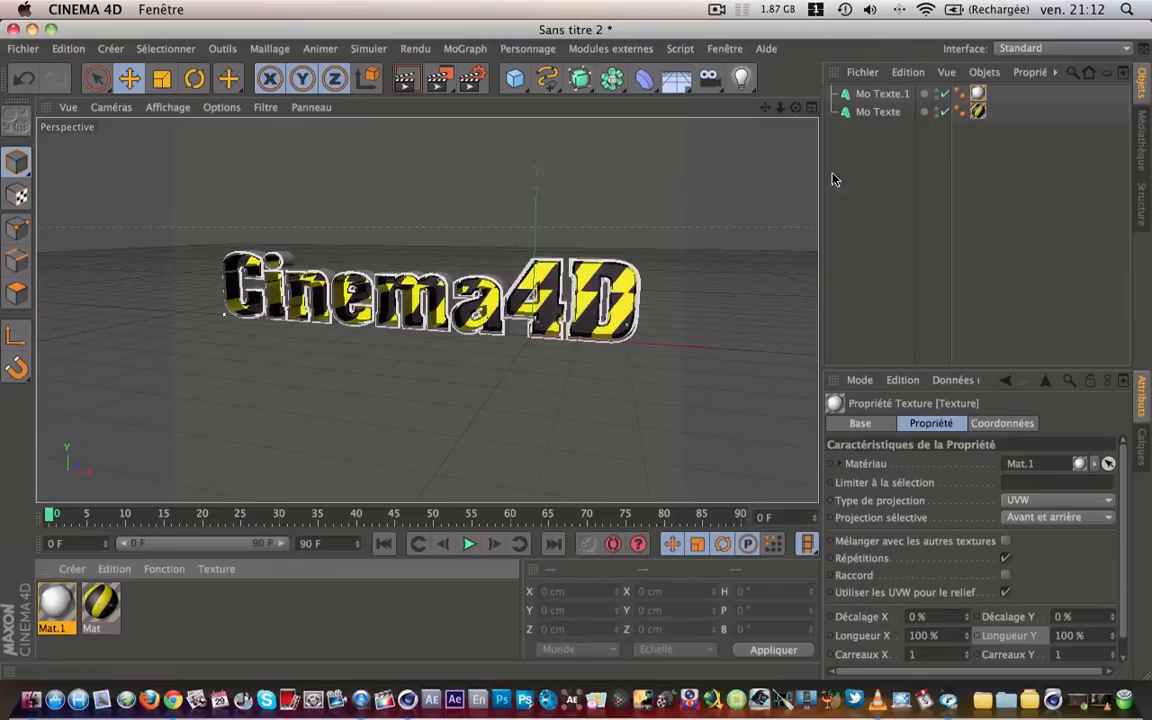
{"action": "mouse_move", "coordinate": [795, 107]}
{"action": "left_mouse_down"}
{"action": "mouse_move", "coordinate": [802, 116]}
{"action": "mouse_move", "coordinate": [792, 116]}
{"action": "left_mouse_up"}
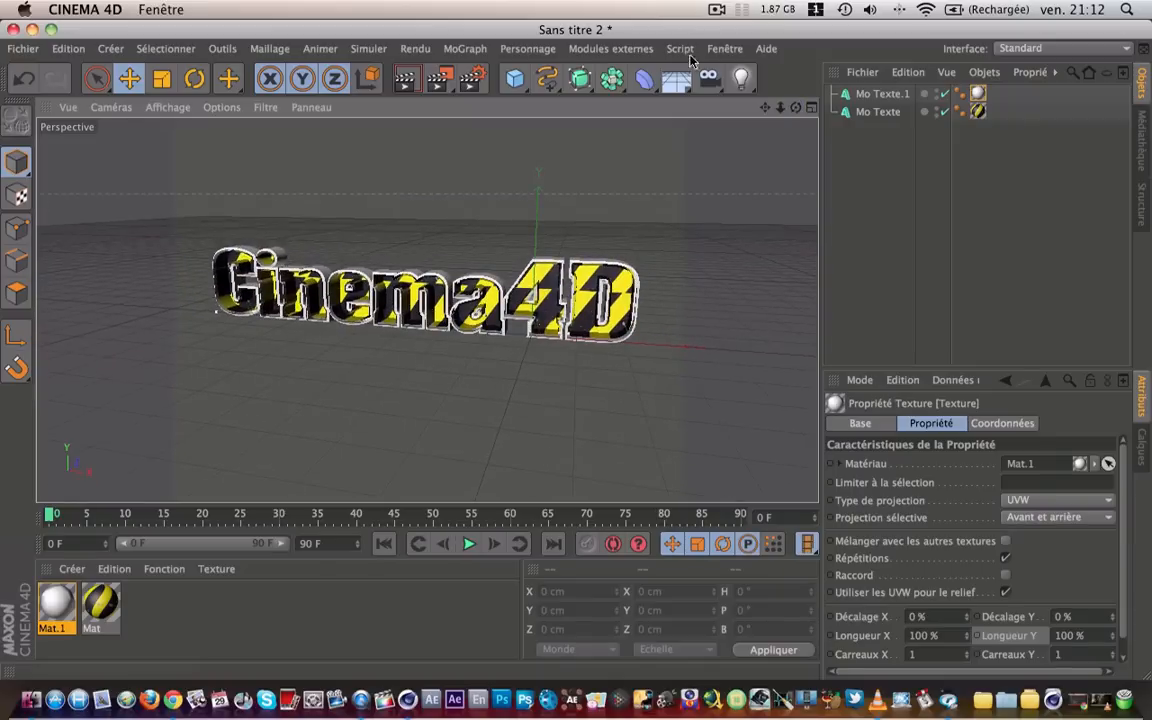
Add a light and place it in front of the text at about X -258, Y 203, Z -483 cm.
{"action": "left_click", "coordinate": [741, 78]}
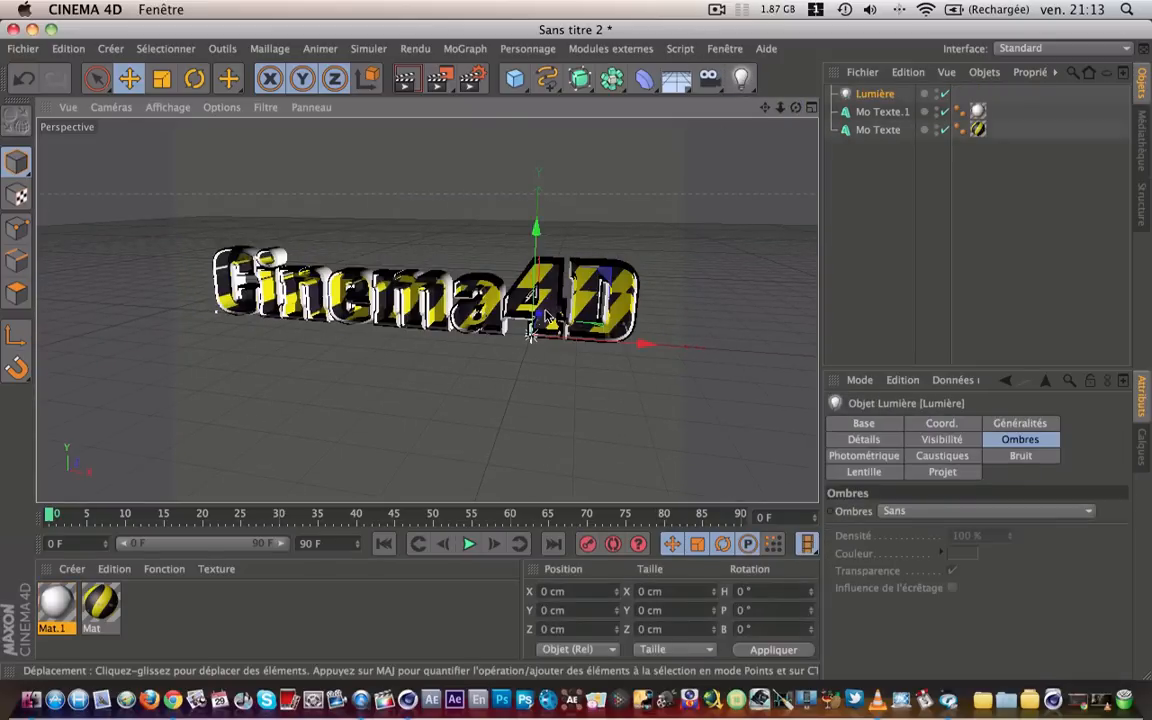
{"action": "left_click_drag", "start_coordinate": [546, 318], "coordinate": [512, 413]}
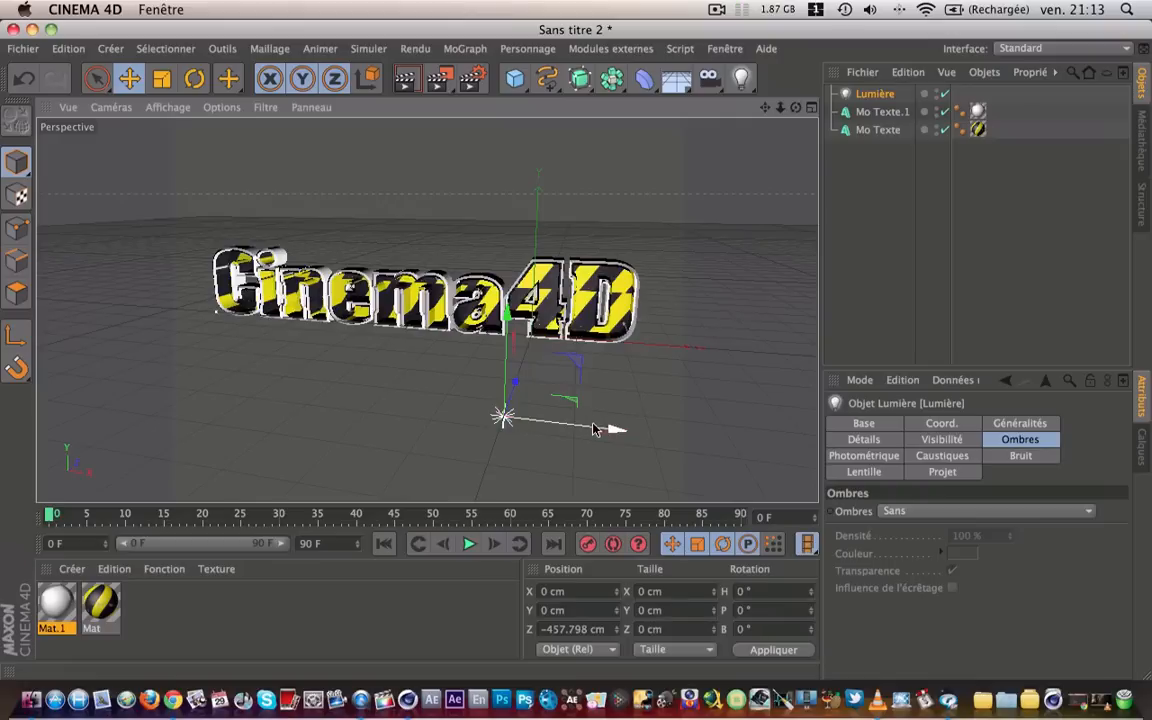
{"action": "left_click_drag", "start_coordinate": [593, 429], "coordinate": [432, 410]}
{"action": "left_click_drag", "start_coordinate": [386, 365], "coordinate": [321, 195]}
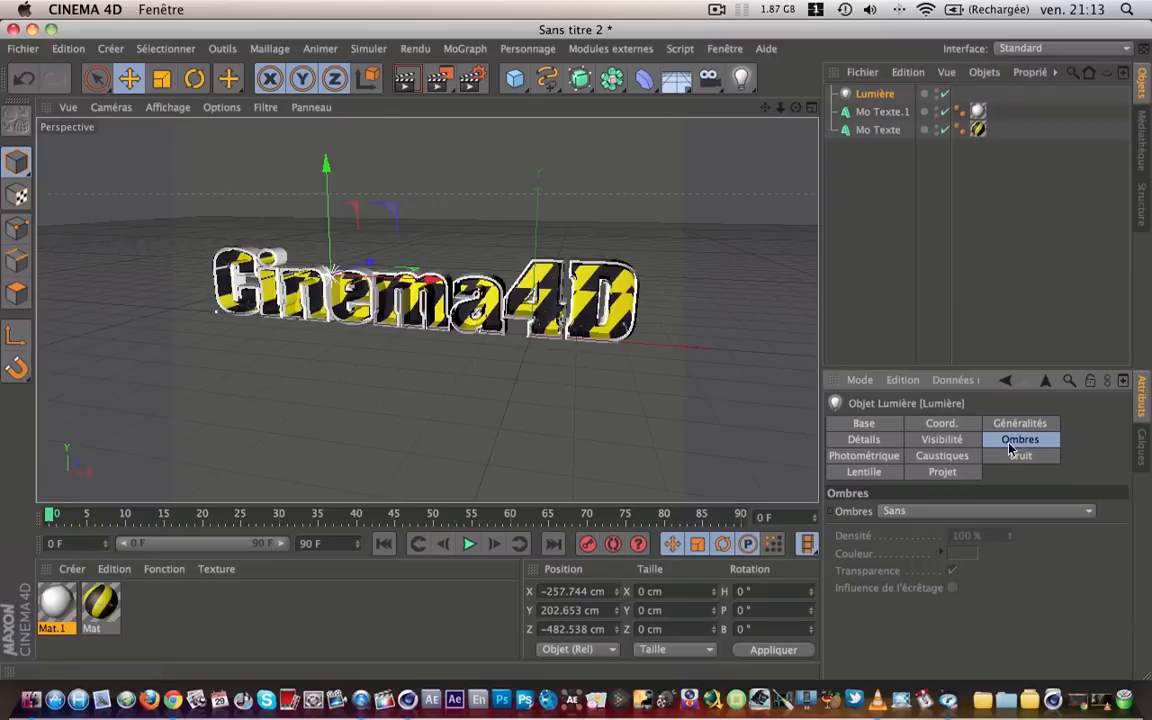
Set the light's shadow type to Adaptatives and deselect the light.
{"action": "left_click", "coordinate": [905, 511]}
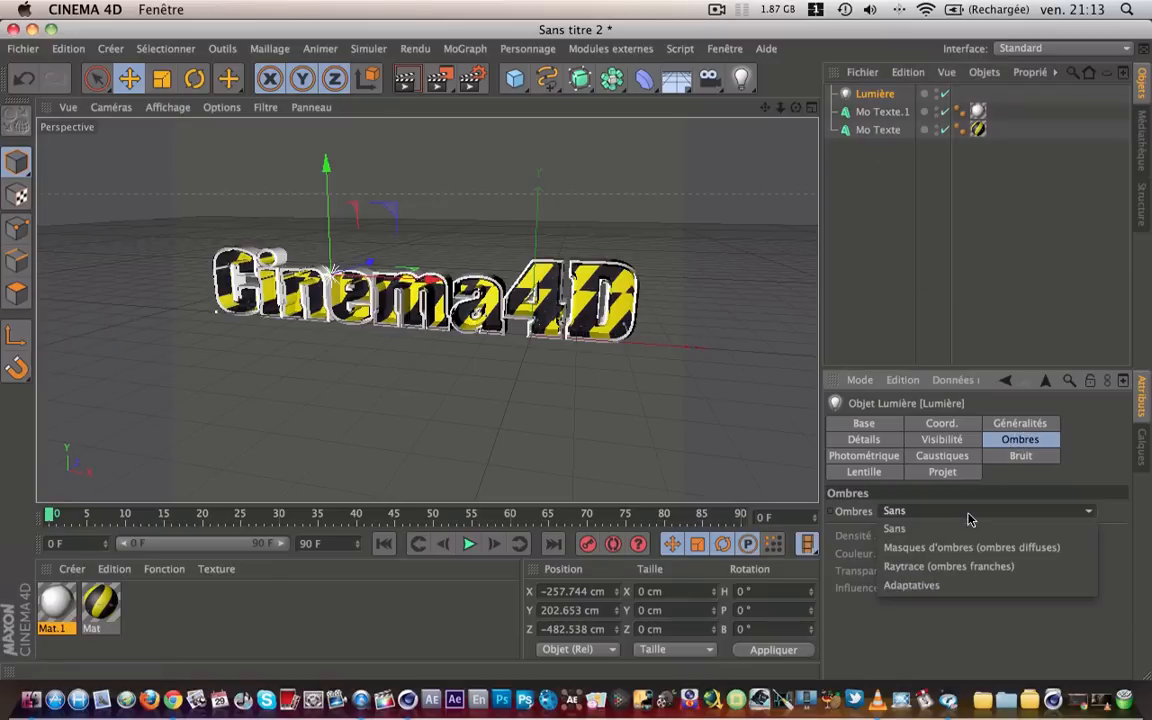
{"action": "left_click", "coordinate": [978, 588]}
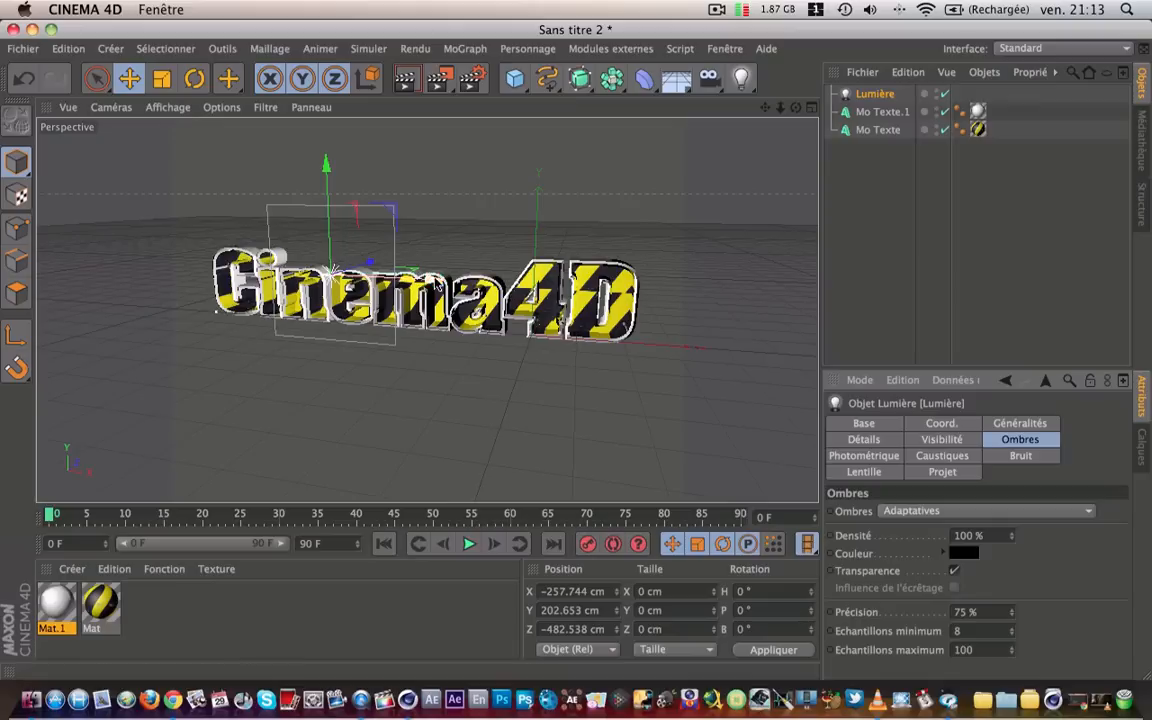
{"action": "left_click", "coordinate": [869, 188]}
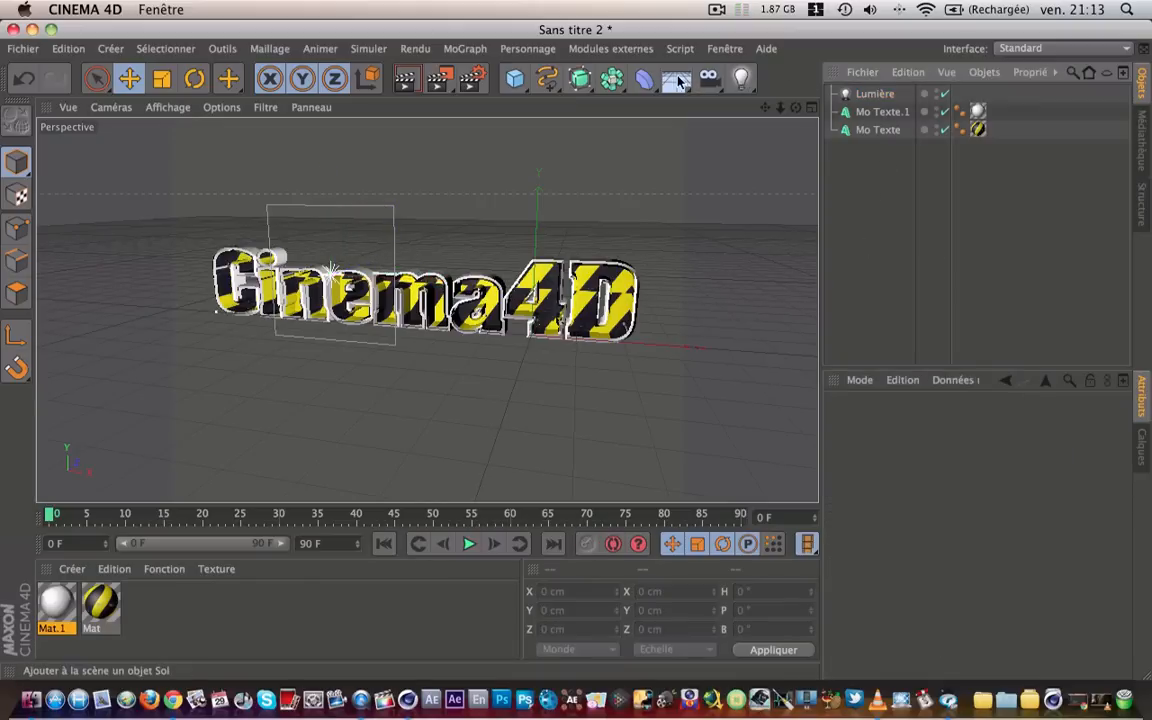
Add a Sol floor object and move it along X to about -74 cm.
{"action": "left_click", "coordinate": [676, 79]}
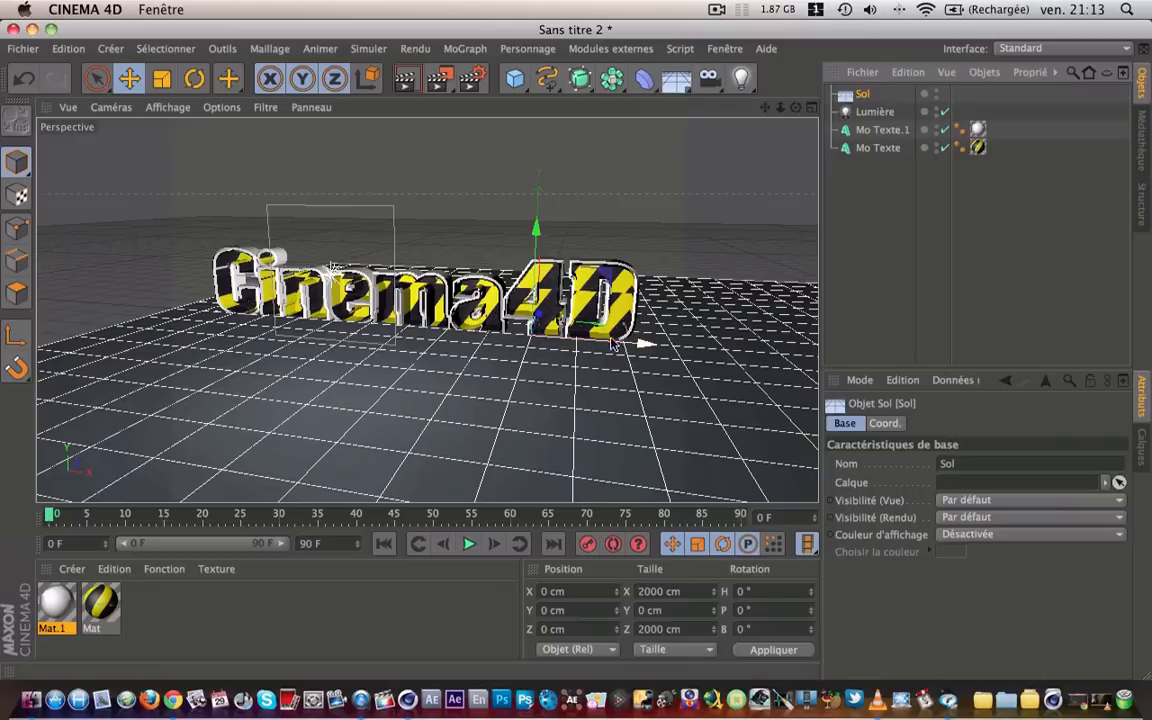
{"action": "left_click_drag", "start_coordinate": [636, 345], "coordinate": [601, 345]}
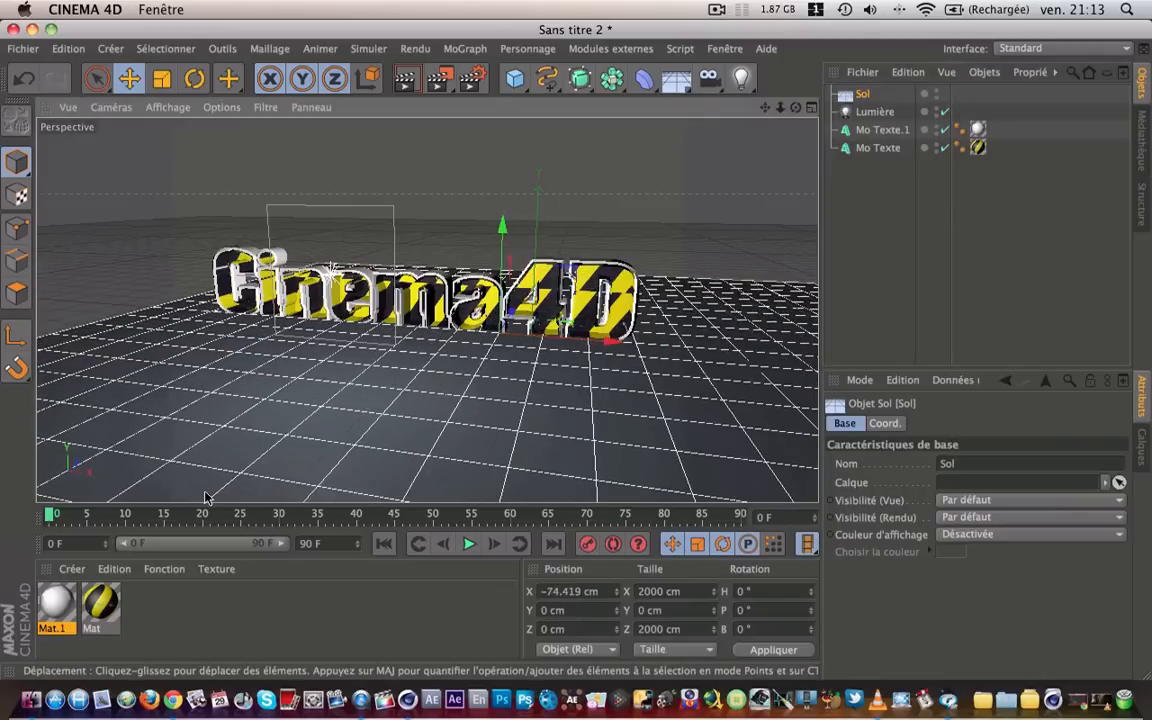
Create a new material with the Pavement surface shader as its Couleur texture and apply it to the Sol floor.
{"action": "double_click", "coordinate": [180, 614]}
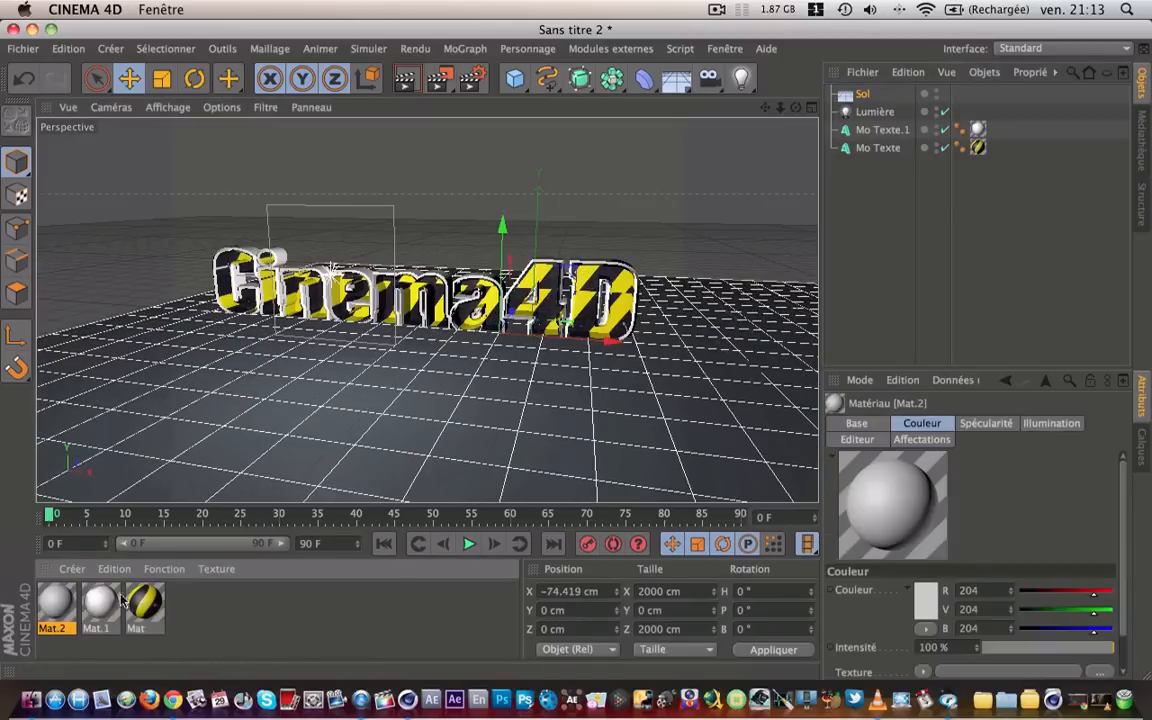
{"action": "double_click", "coordinate": [52, 605]}
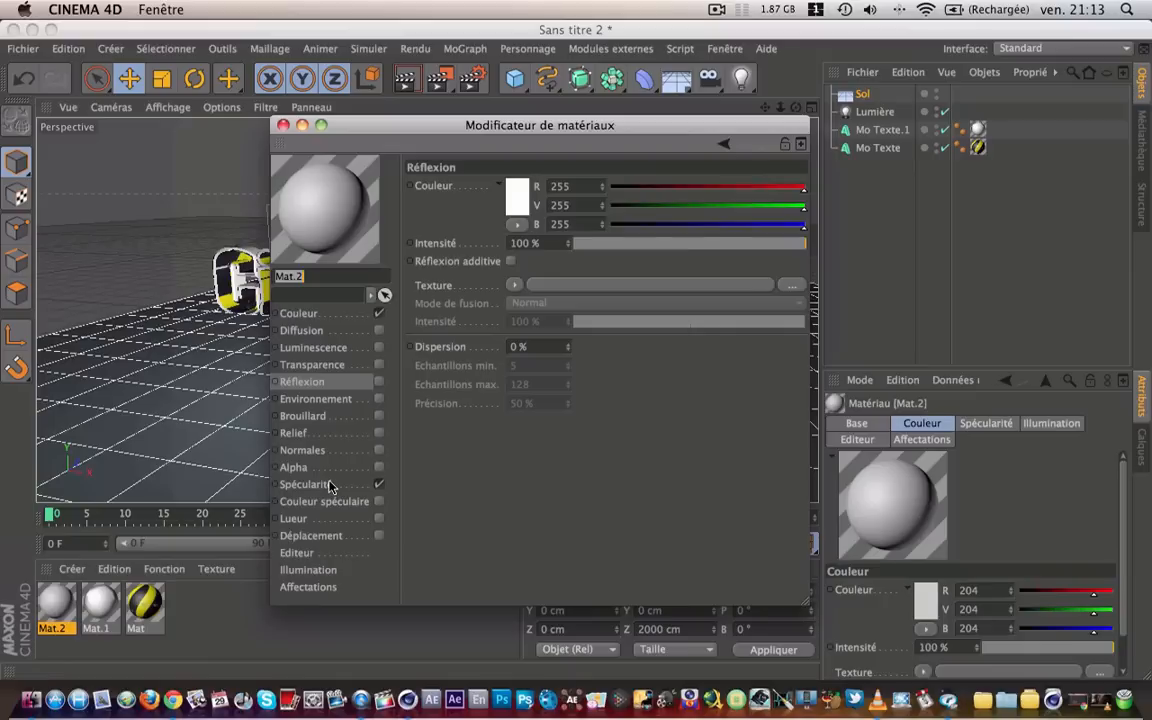
{"action": "left_click", "coordinate": [313, 314]}
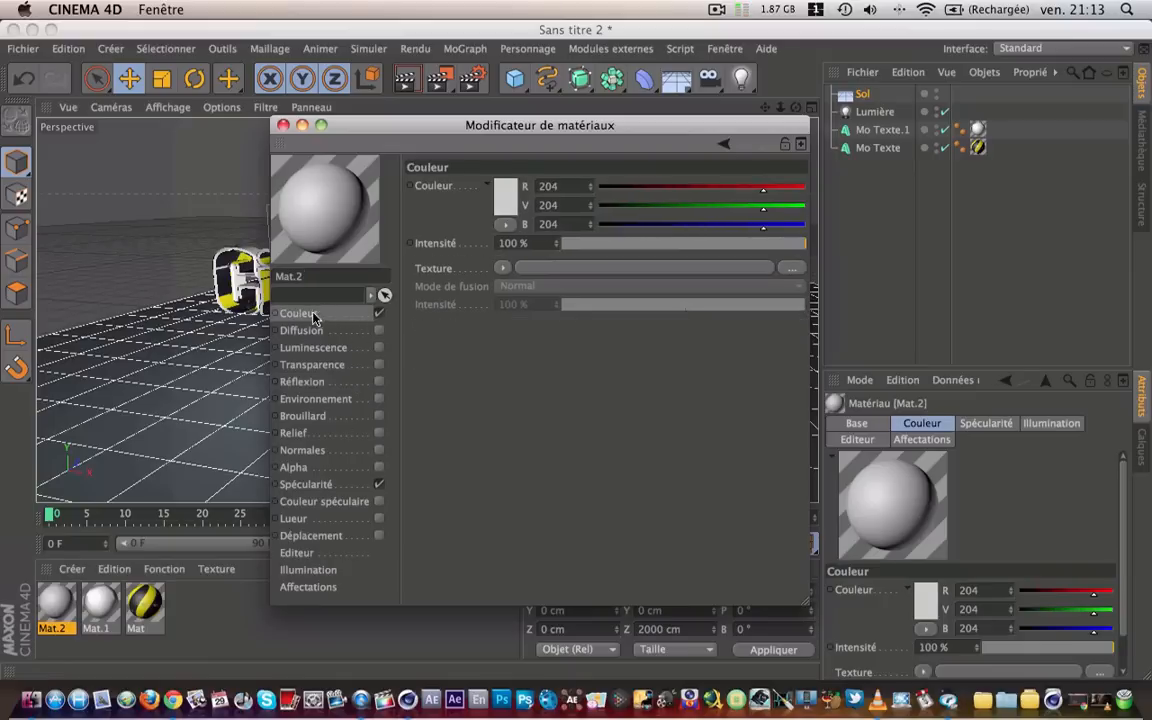
{"action": "left_click", "coordinate": [500, 270]}
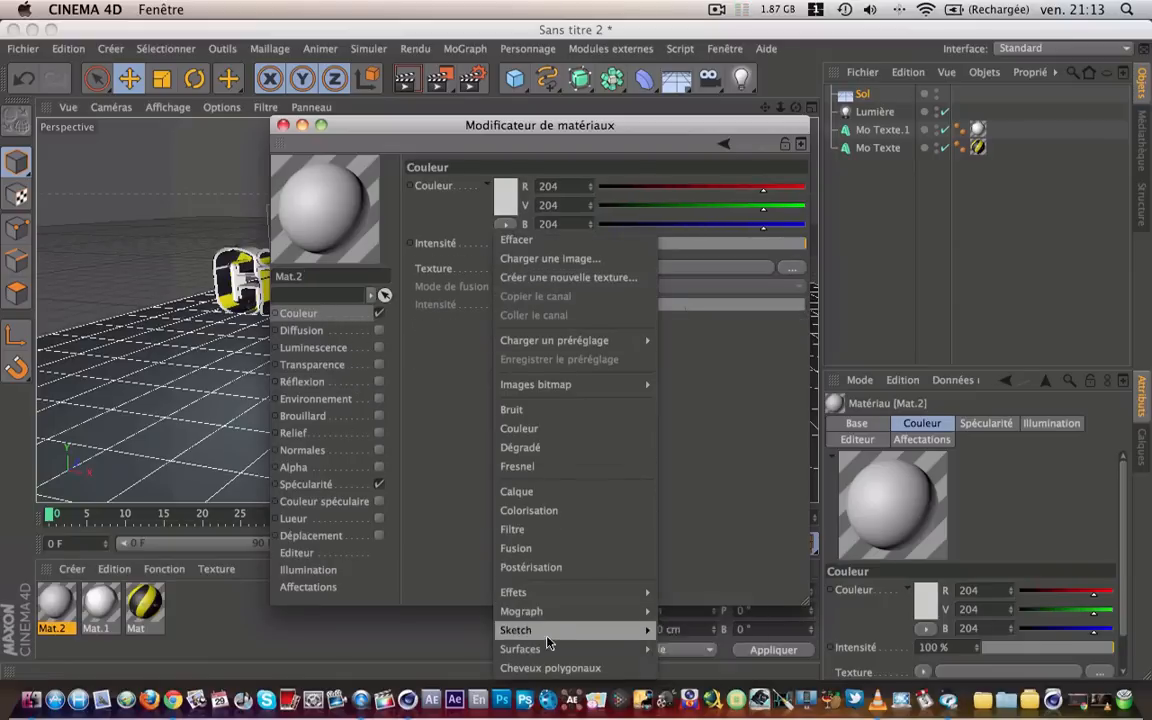
{"action": "mouse_move", "coordinate": [547, 649]}
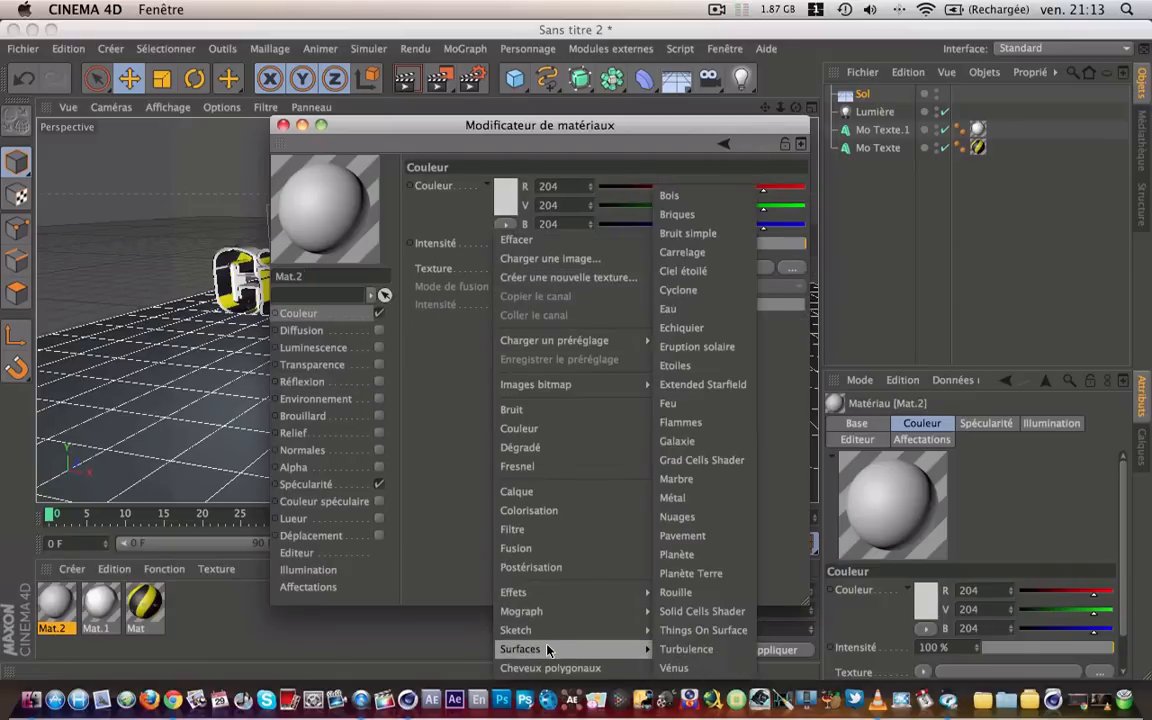
{"action": "left_click", "coordinate": [726, 540]}
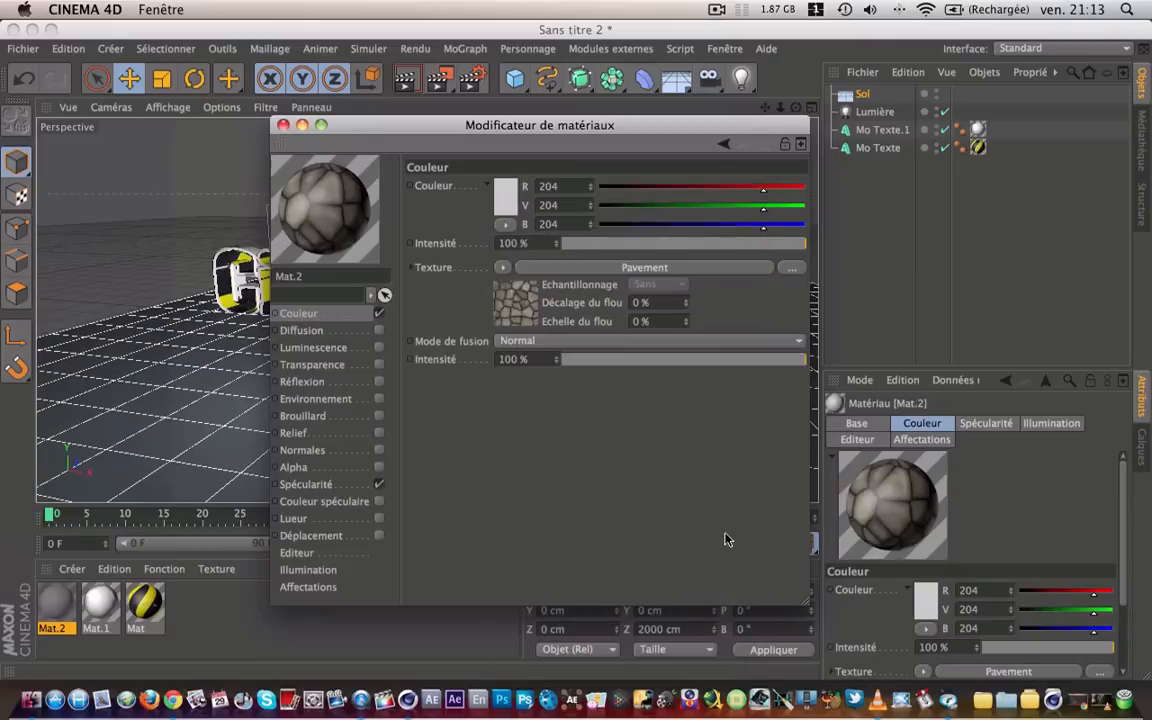
{"action": "left_click", "coordinate": [284, 125]}
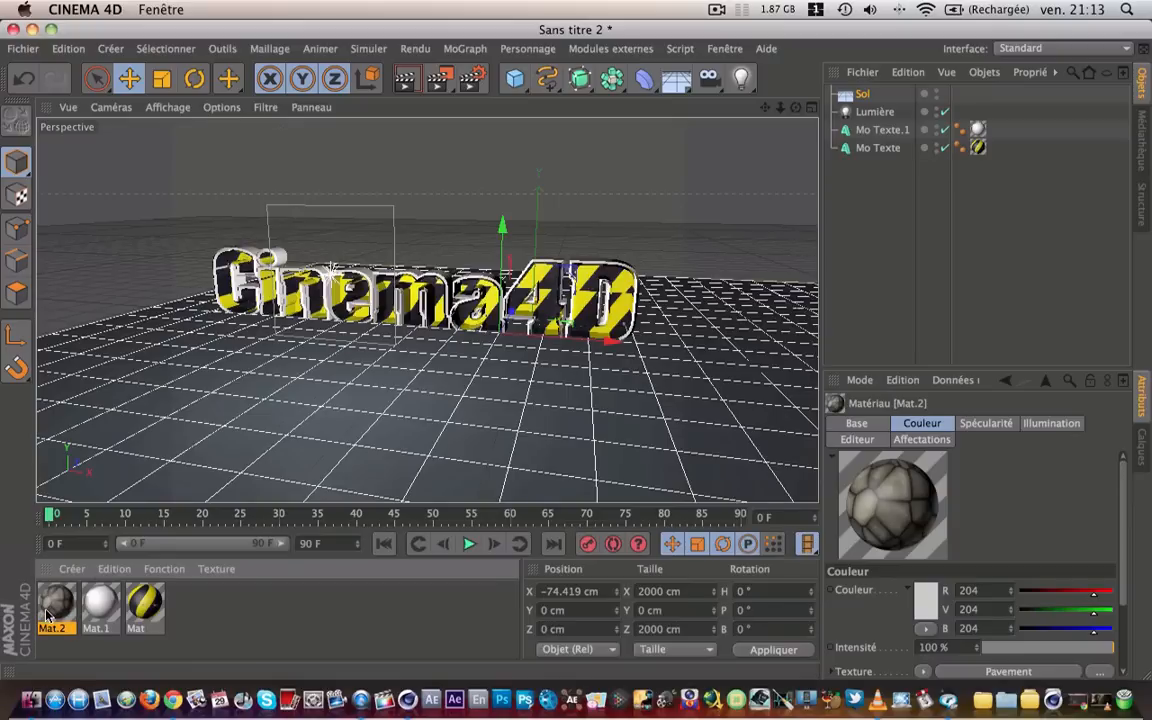
{"action": "left_click_drag", "start_coordinate": [47, 615], "coordinate": [482, 416]}
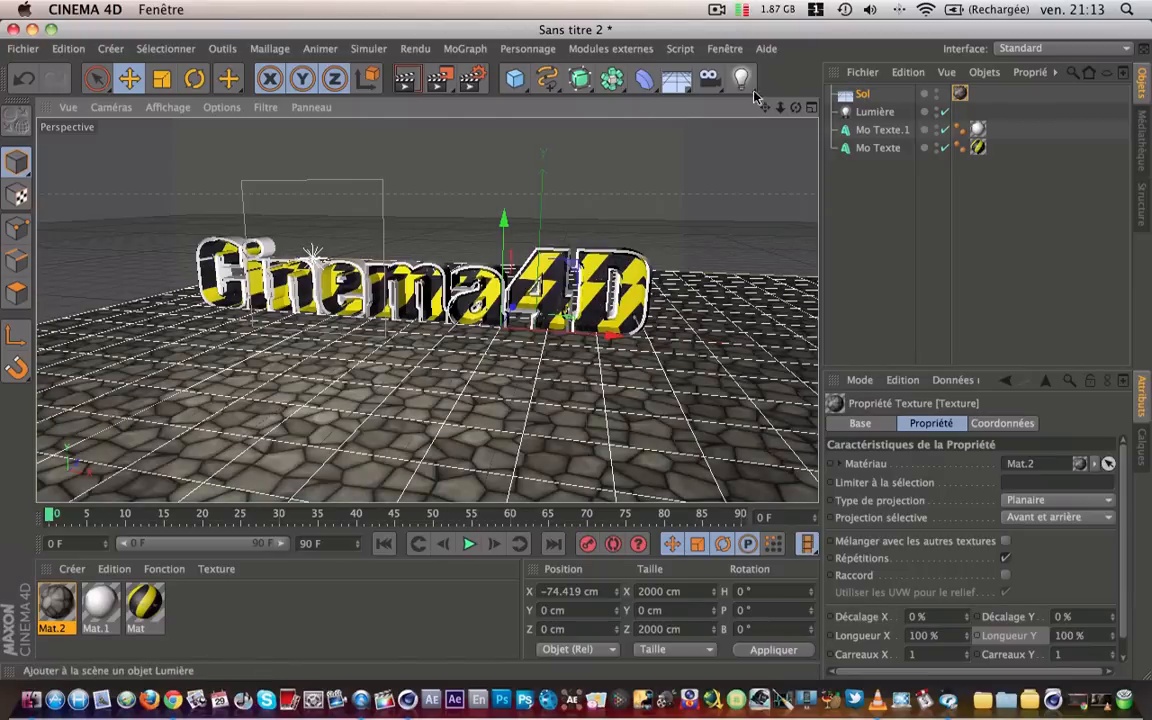
Test-render the view from two opposite angles to examine the text, its shadow and the paved floor.
{"action": "left_click", "coordinate": [405, 80]}
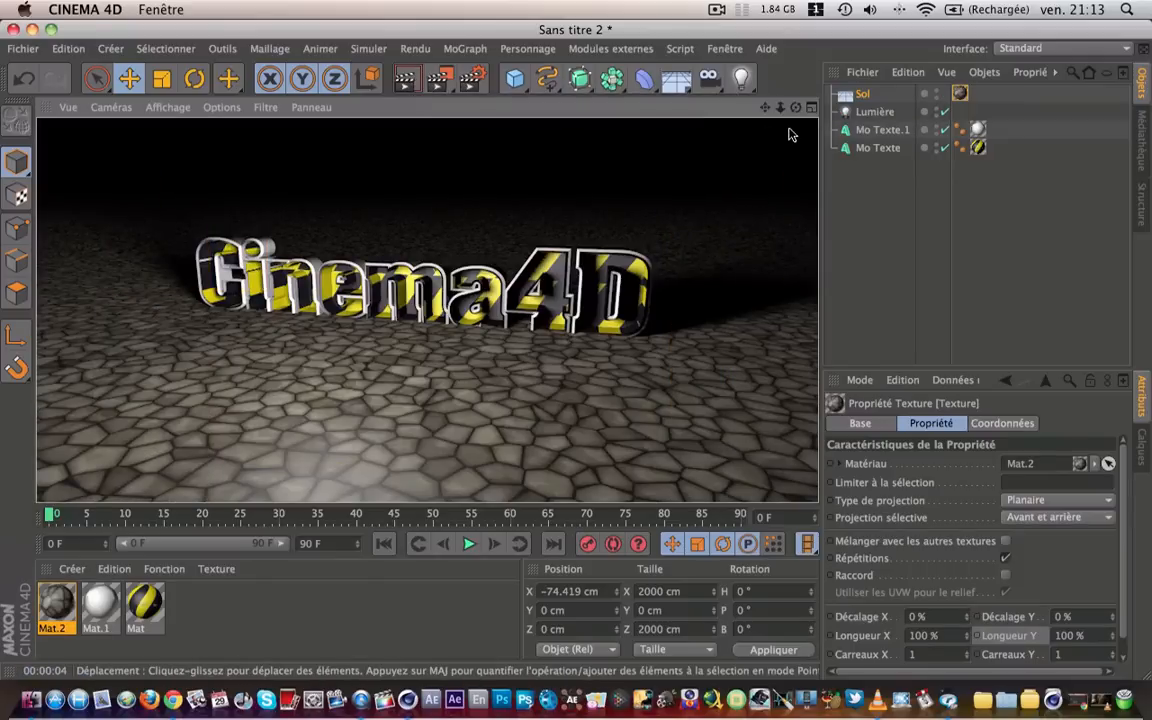
{"action": "left_click_drag", "start_coordinate": [796, 107], "coordinate": [970, 110]}
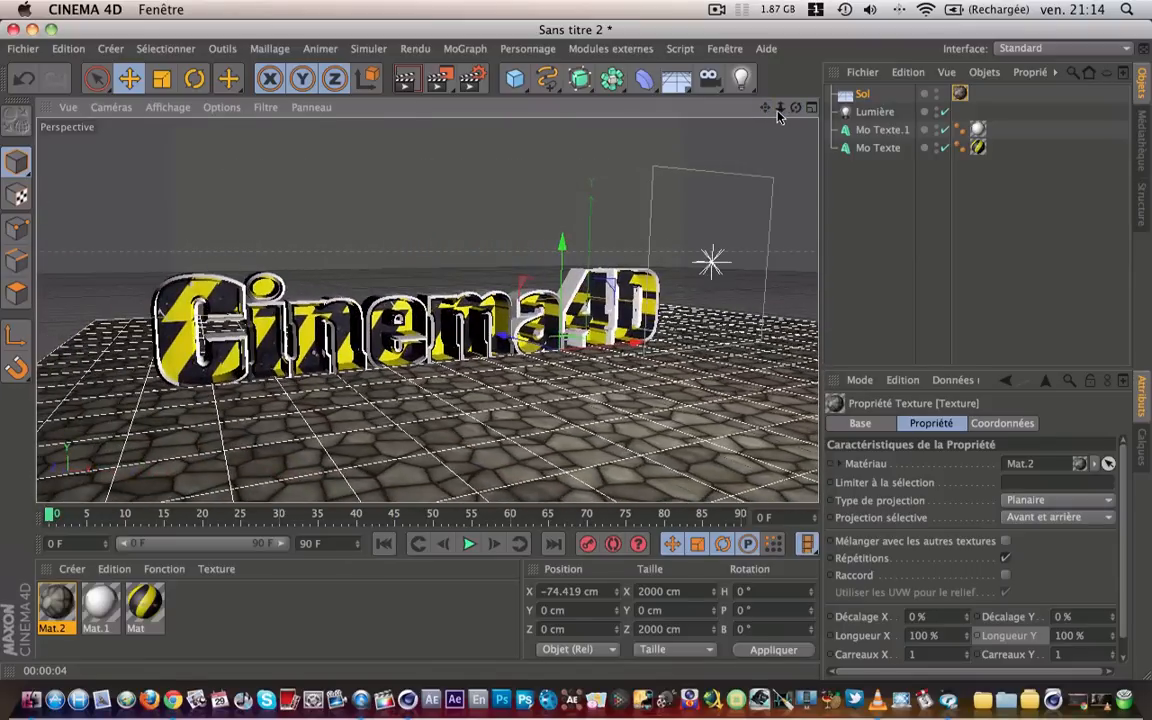
{"action": "left_click_drag", "start_coordinate": [780, 115], "coordinate": [780, 120]}
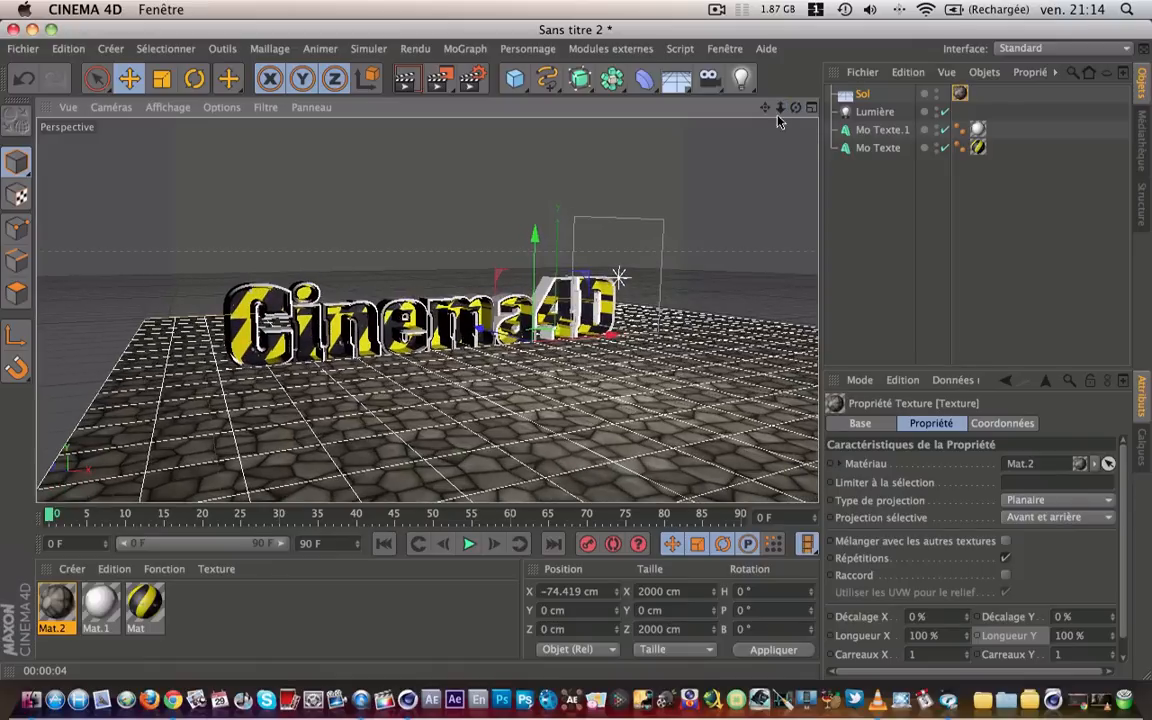
{"action": "left_click", "coordinate": [419, 86]}
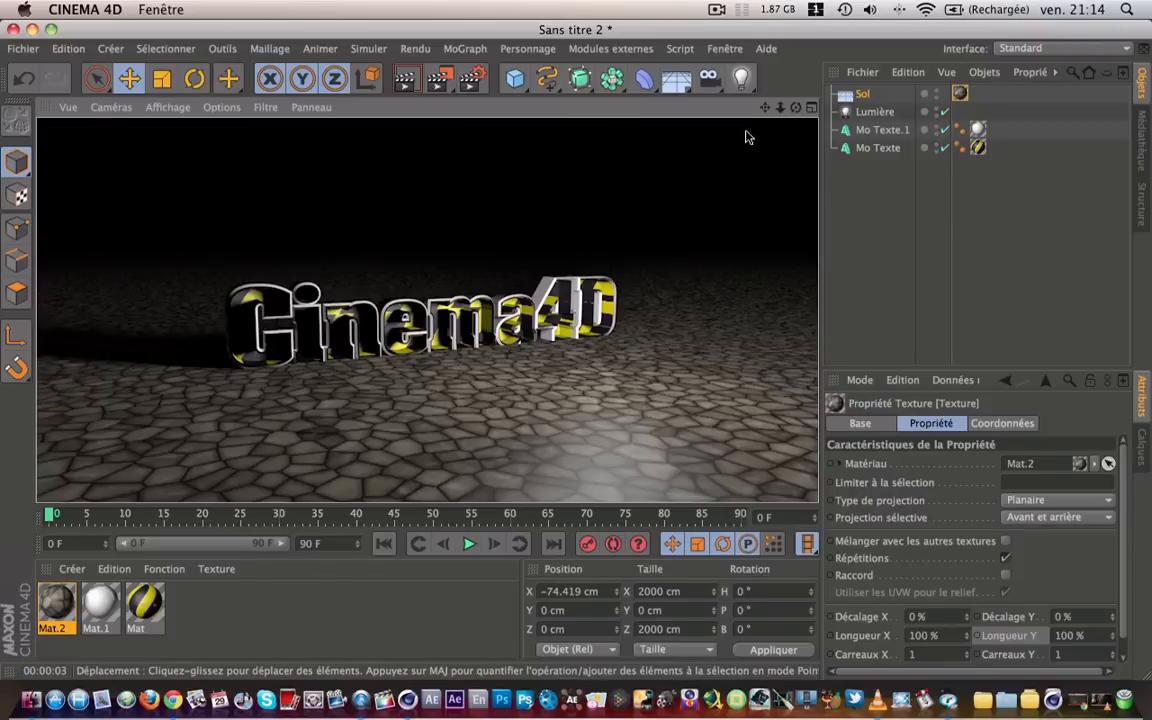
Move the Lumière object along X to about -695 cm, in front of the first letters, and deselect it.
{"action": "left_click_drag", "start_coordinate": [792, 108], "coordinate": [785, 109]}
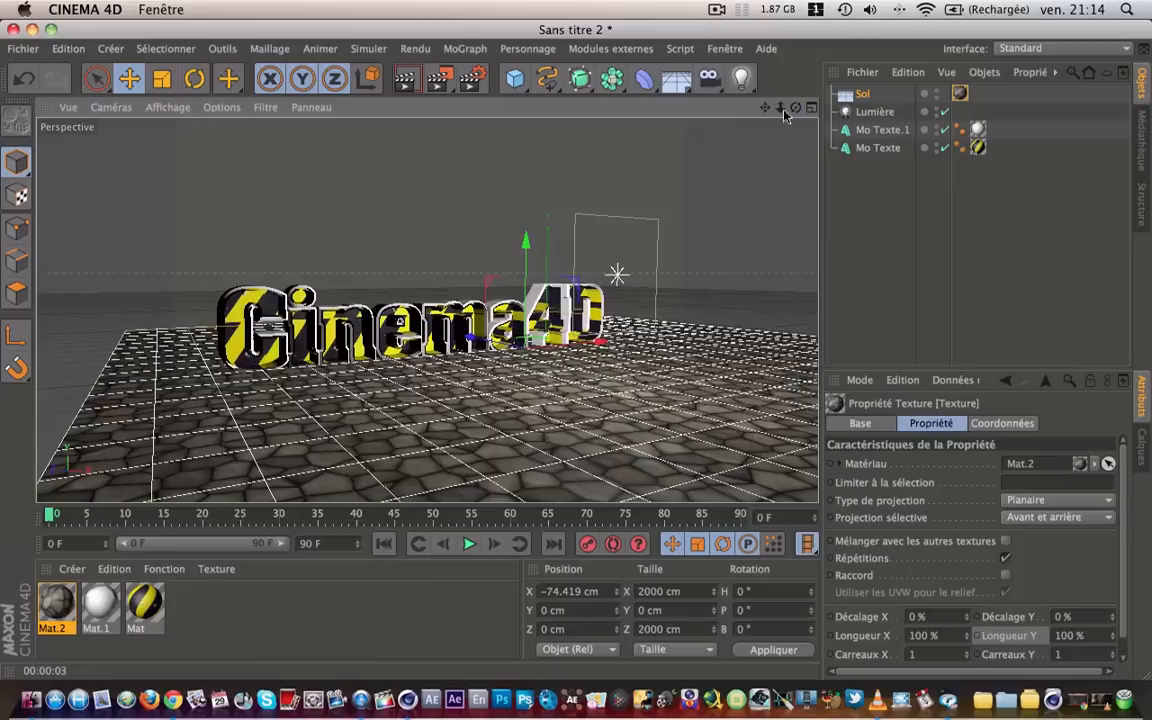
{"action": "mouse_move", "coordinate": [586, 348]}
{"action": "left_mouse_down"}
{"action": "mouse_move", "coordinate": [554, 347]}
{"action": "mouse_move", "coordinate": [576, 348]}
{"action": "left_mouse_up"}
{"action": "left_click", "coordinate": [866, 112]}
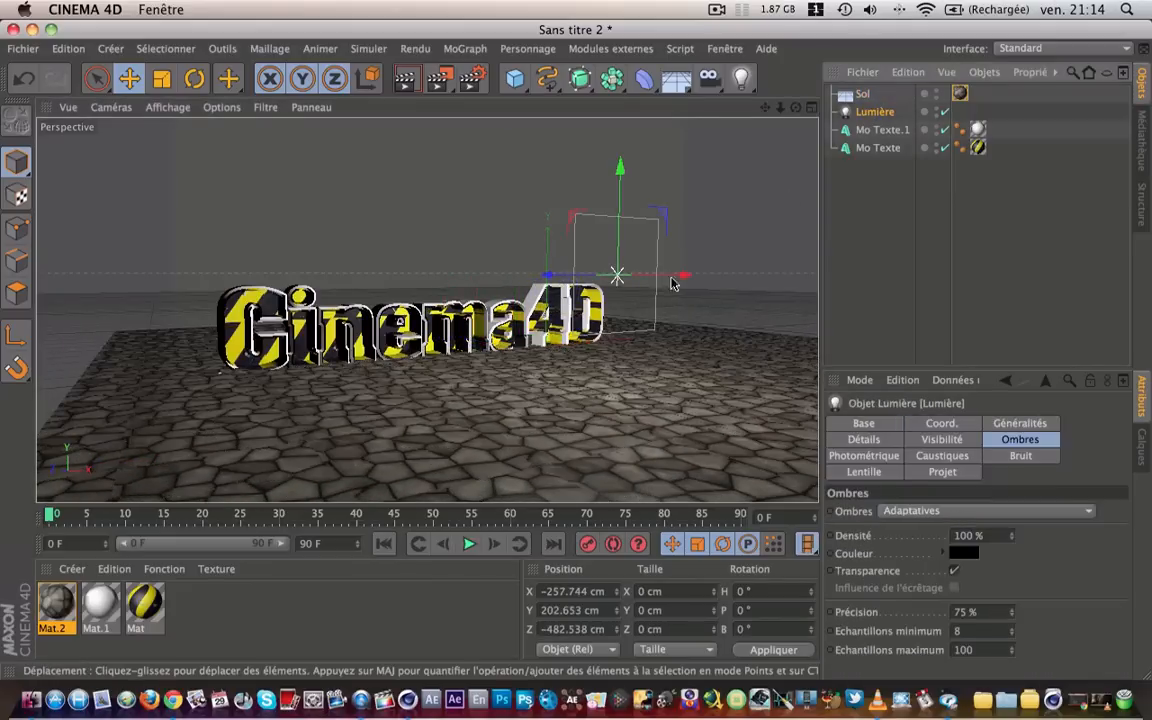
{"action": "left_click_drag", "start_coordinate": [680, 276], "coordinate": [452, 308]}
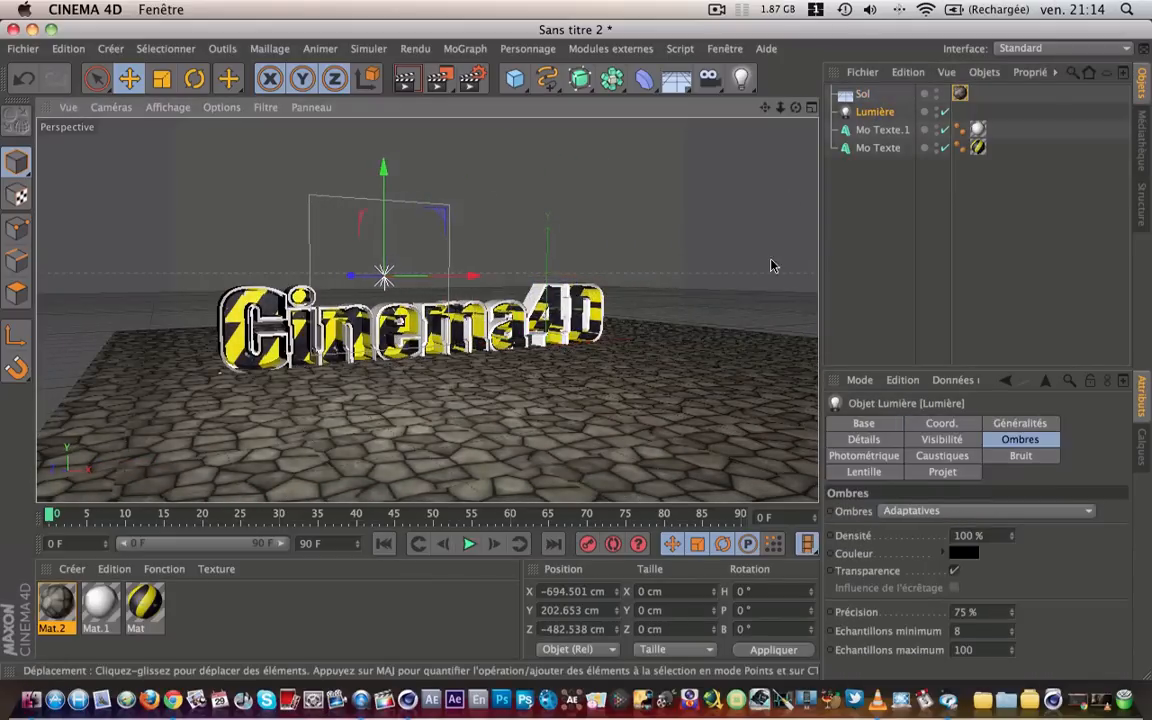
{"action": "left_click", "coordinate": [875, 213]}
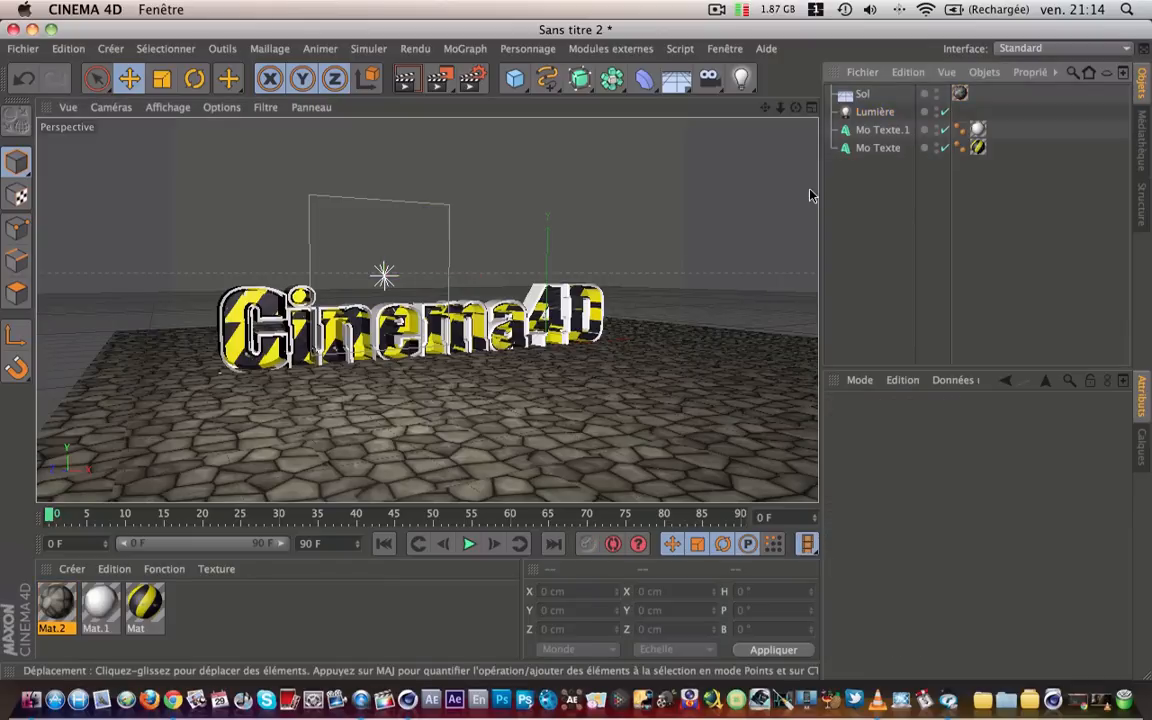
Set the render output size to the Ecran preset 1920 x 1200.
{"action": "left_click", "coordinate": [474, 80]}
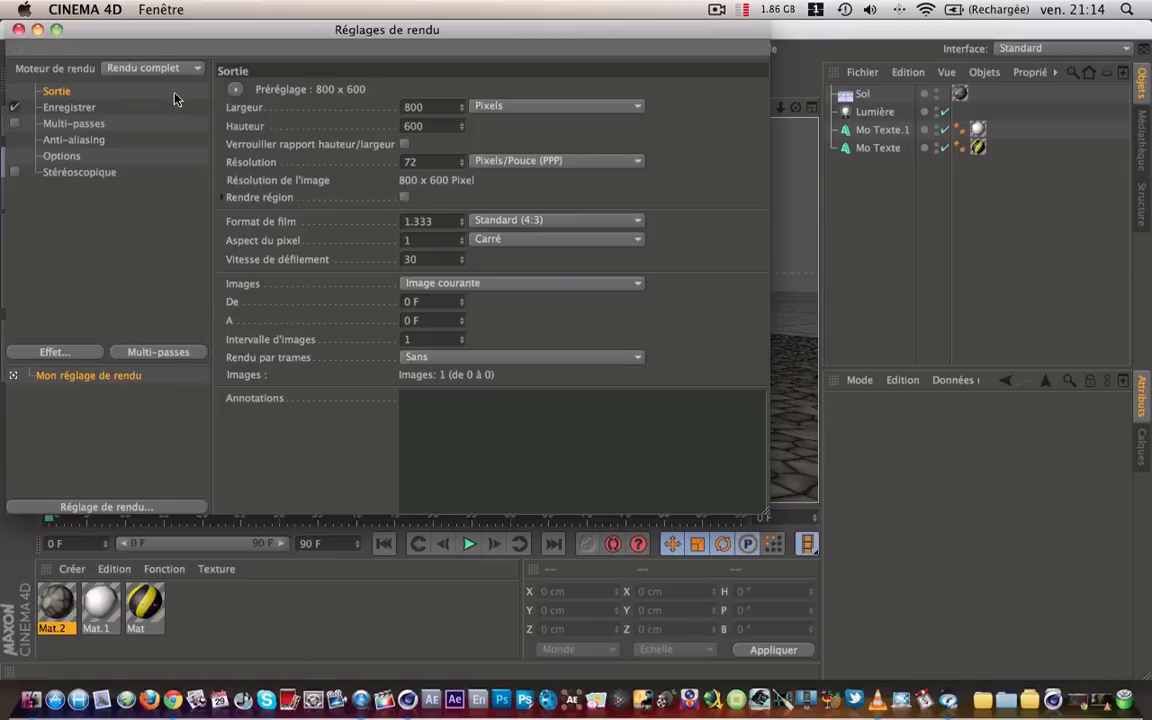
{"action": "left_click", "coordinate": [236, 90]}
{"action": "mouse_move", "coordinate": [240, 106]}
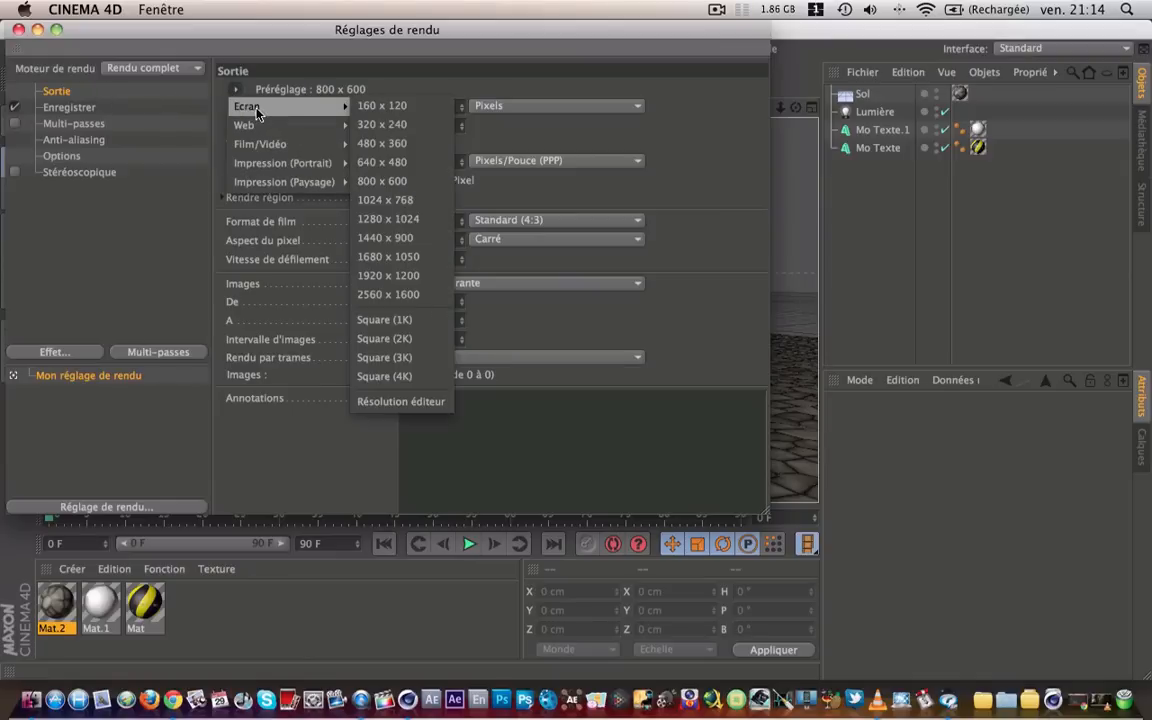
{"action": "left_click", "coordinate": [410, 277]}
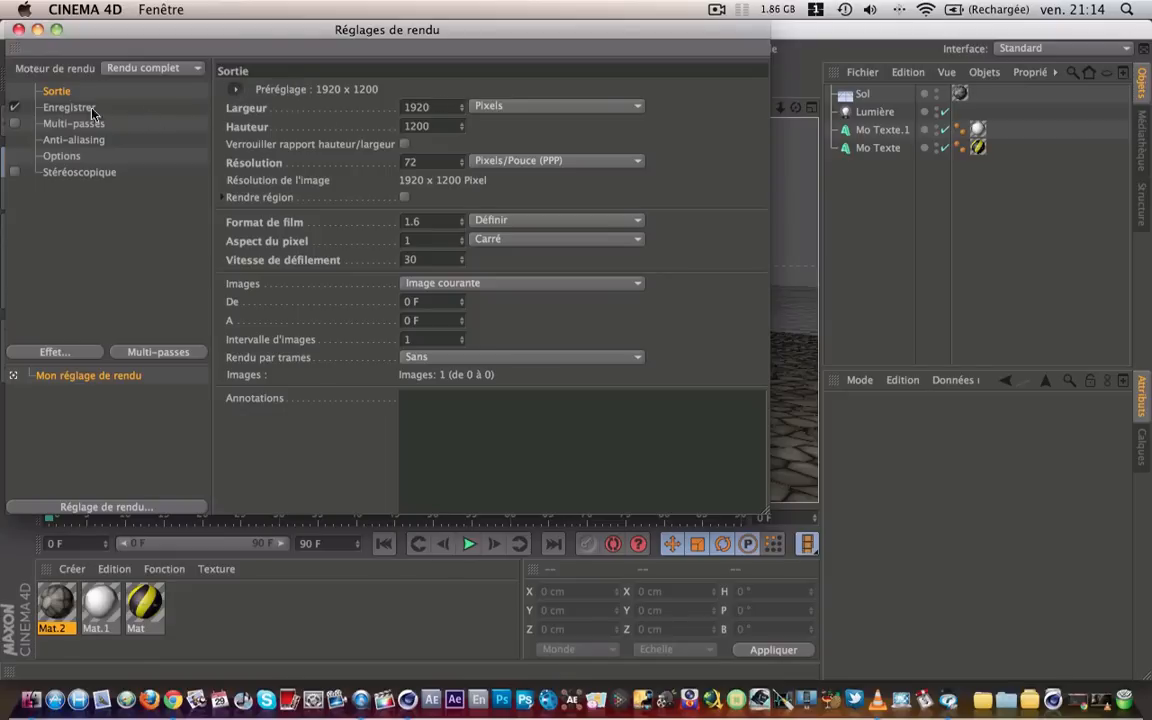
Set the rendered image to save on the Bureau as tuto in JPEG format.
{"action": "left_click", "coordinate": [58, 109]}
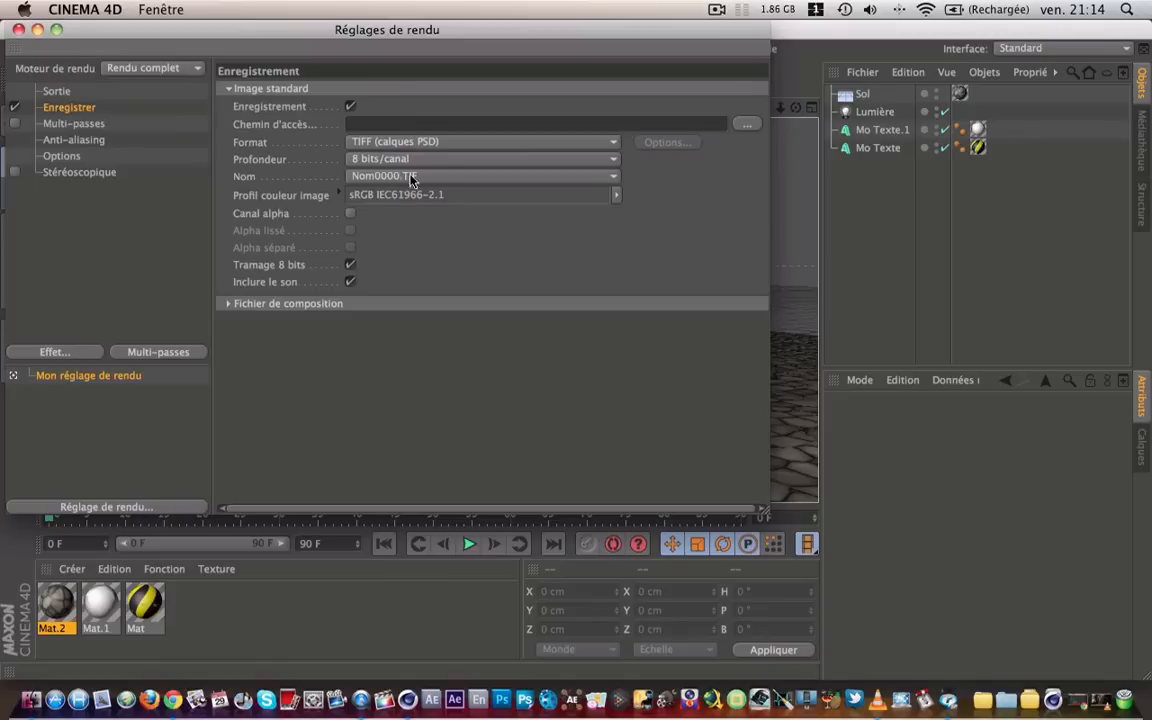
{"action": "left_click", "coordinate": [745, 128]}
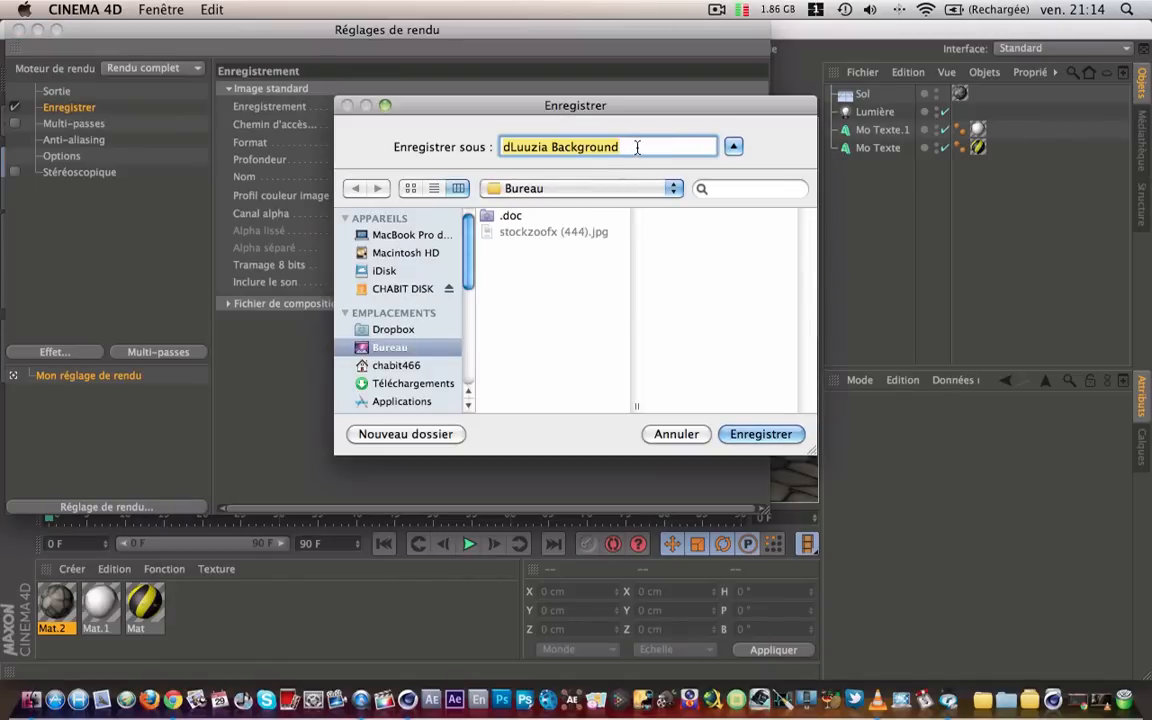
{"action": "type", "text": "tuto"}
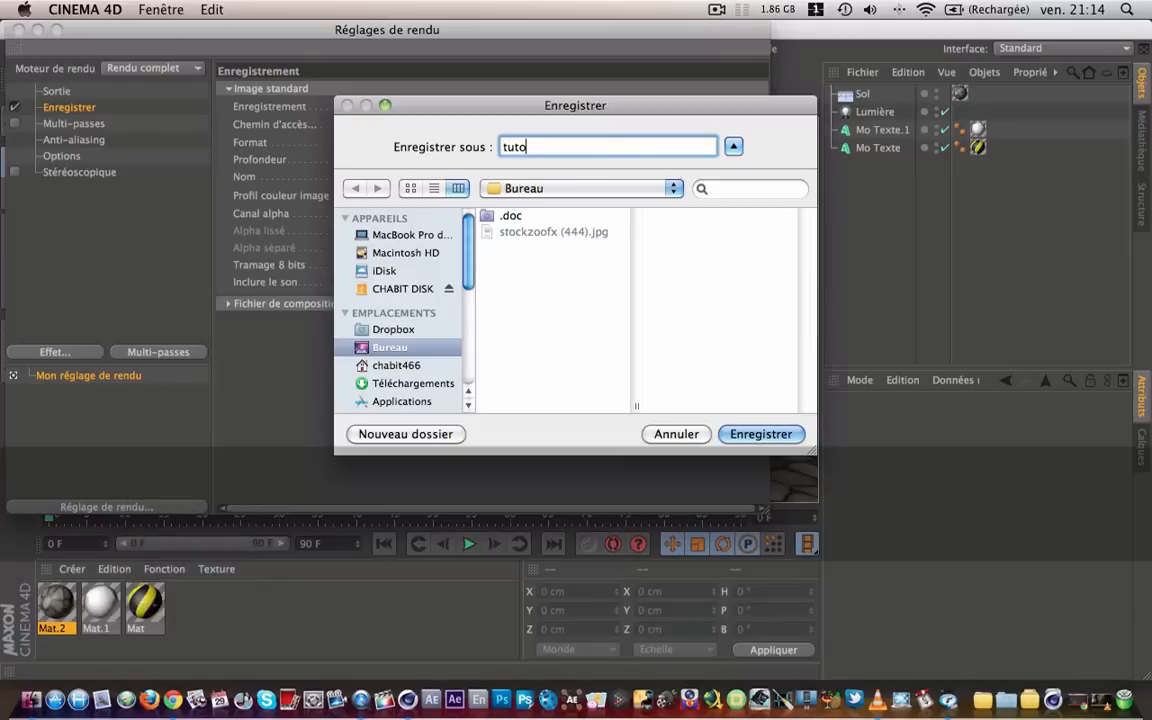
{"action": "key", "text": "Return"}
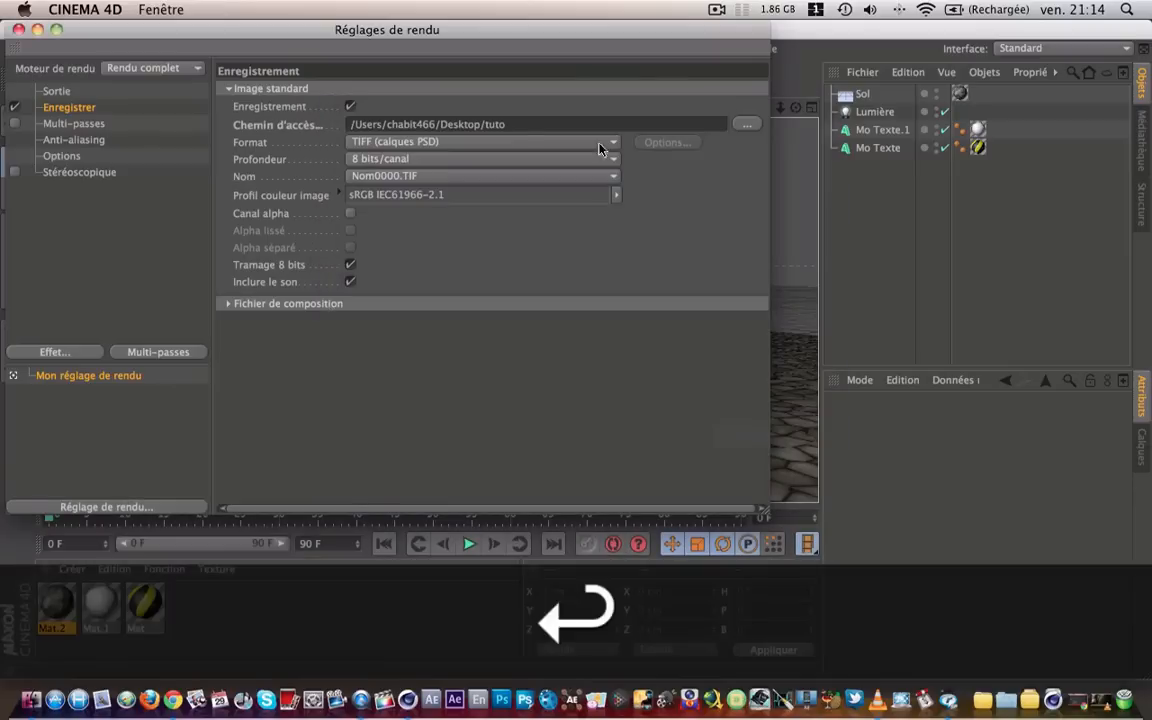
{"action": "left_click", "coordinate": [440, 143]}
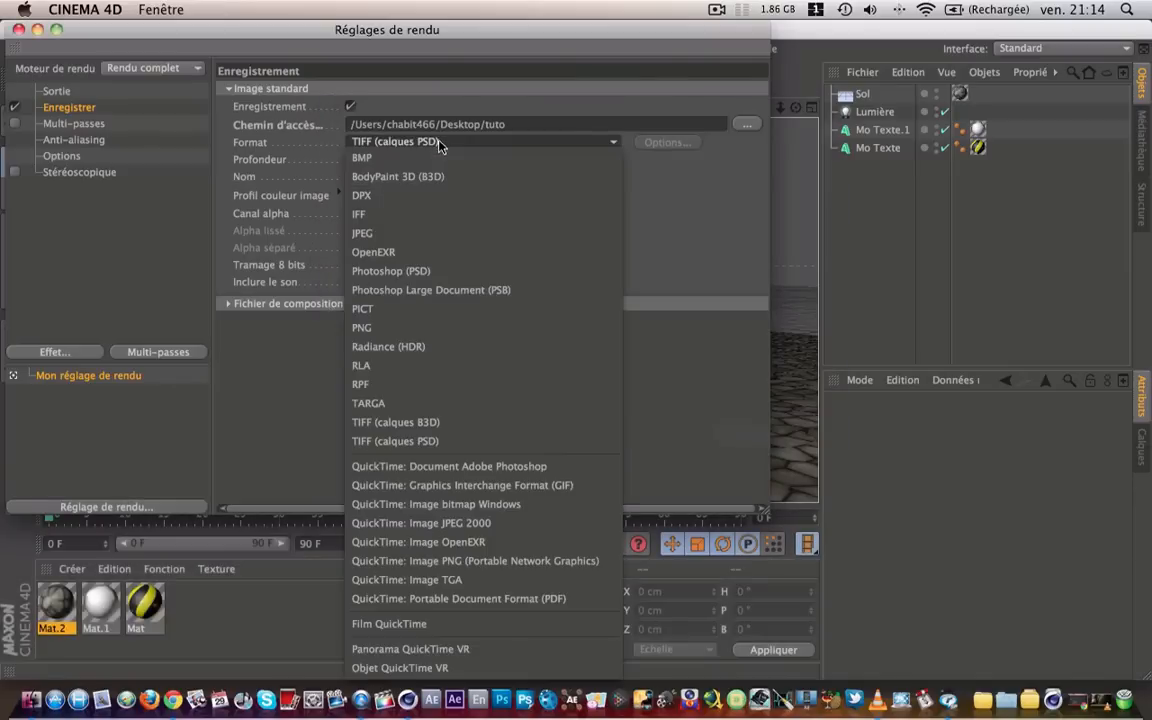
{"action": "left_click", "coordinate": [430, 233]}
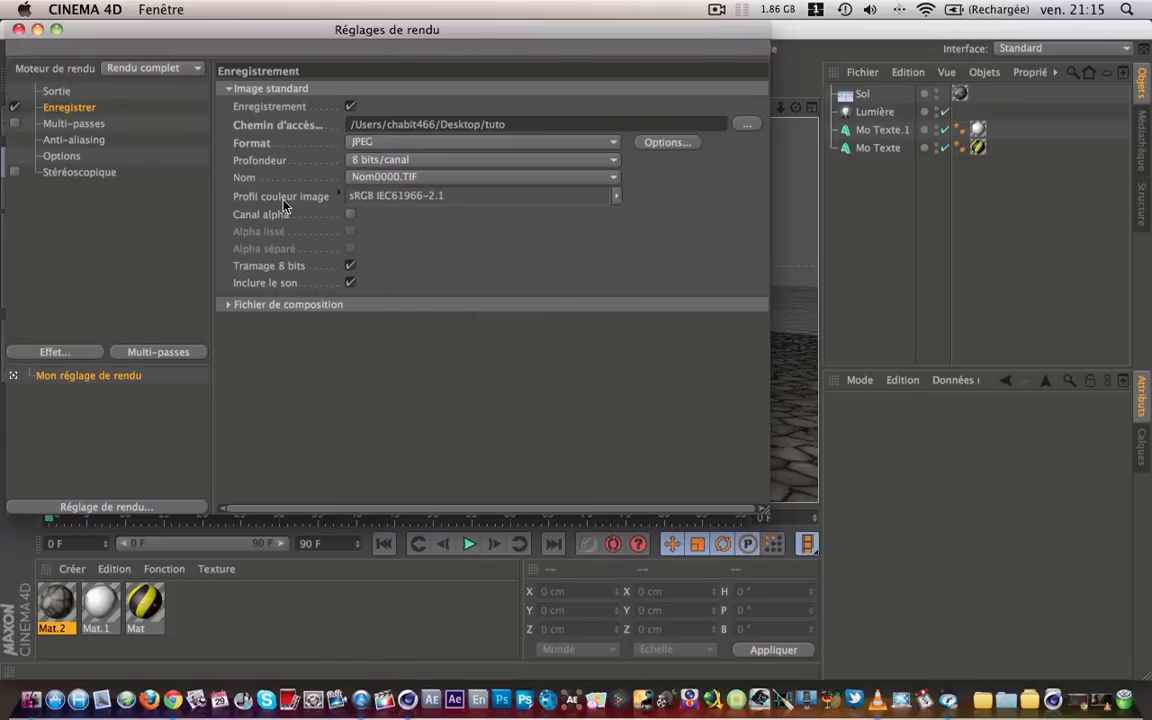
Add the Illumination globale effect to the render settings and close them.
{"action": "left_click", "coordinate": [66, 230]}
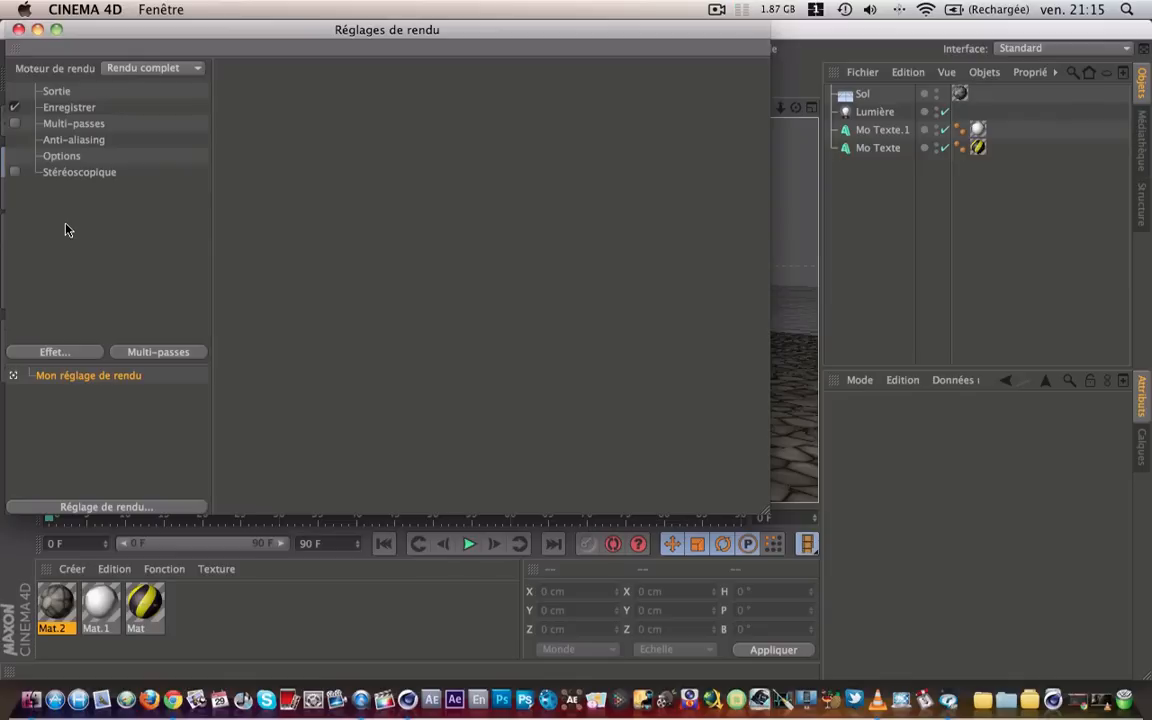
{"action": "left_click", "coordinate": [79, 353]}
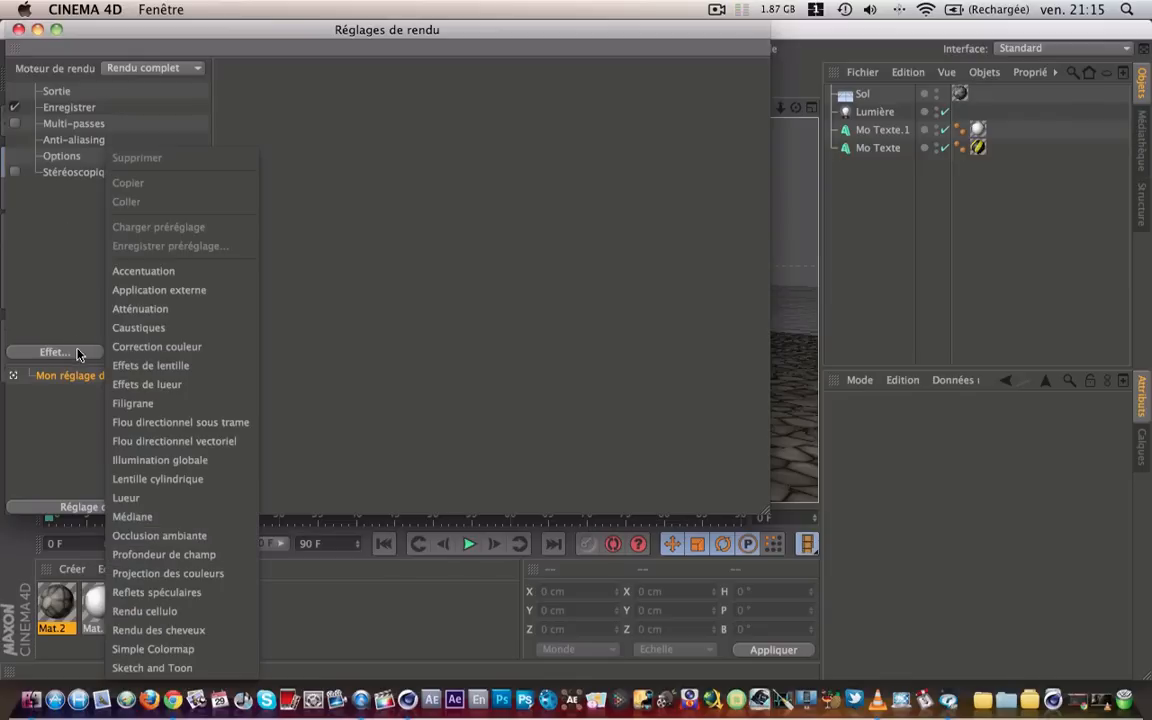
{"action": "left_click", "coordinate": [158, 461]}
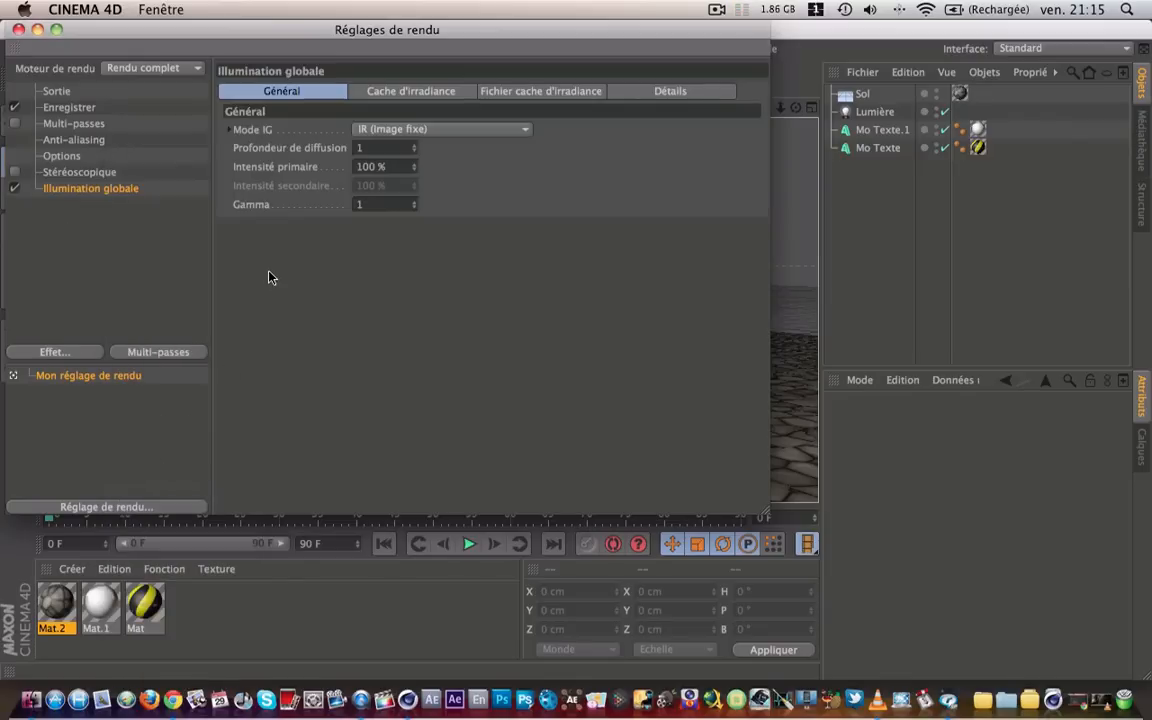
{"action": "left_click", "coordinate": [19, 31]}
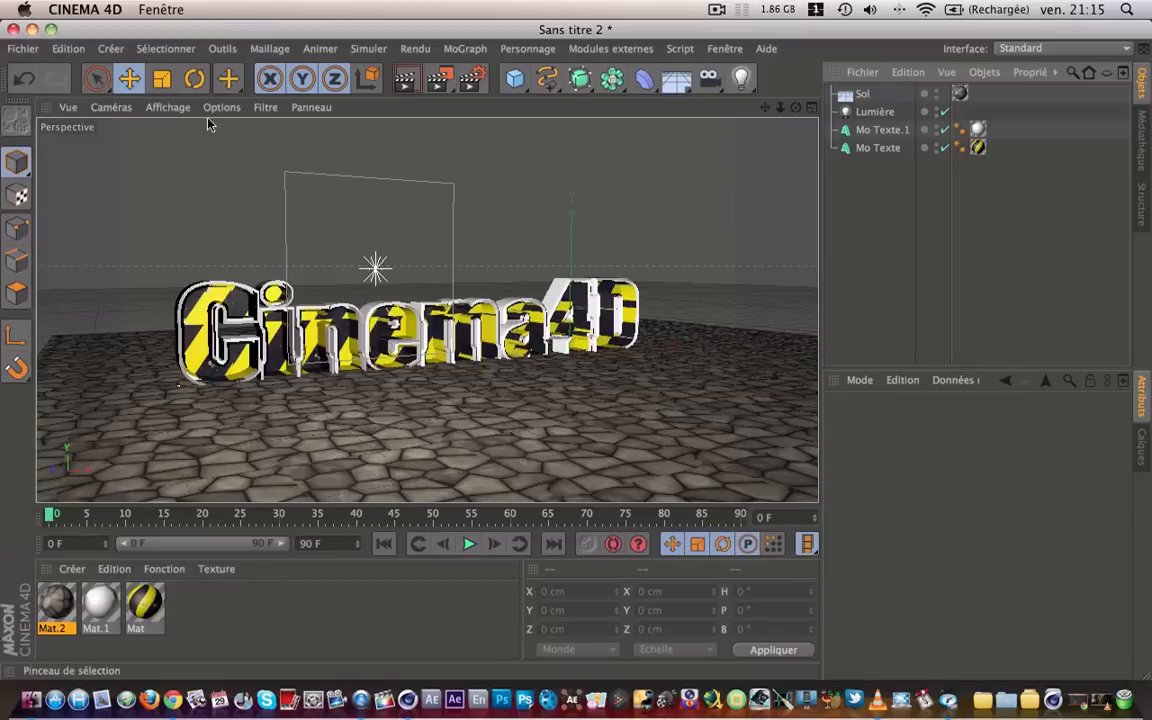
Render the final image to the Visualiseur and reduce its display zoom to 44 %.
{"action": "left_click", "coordinate": [440, 80]}
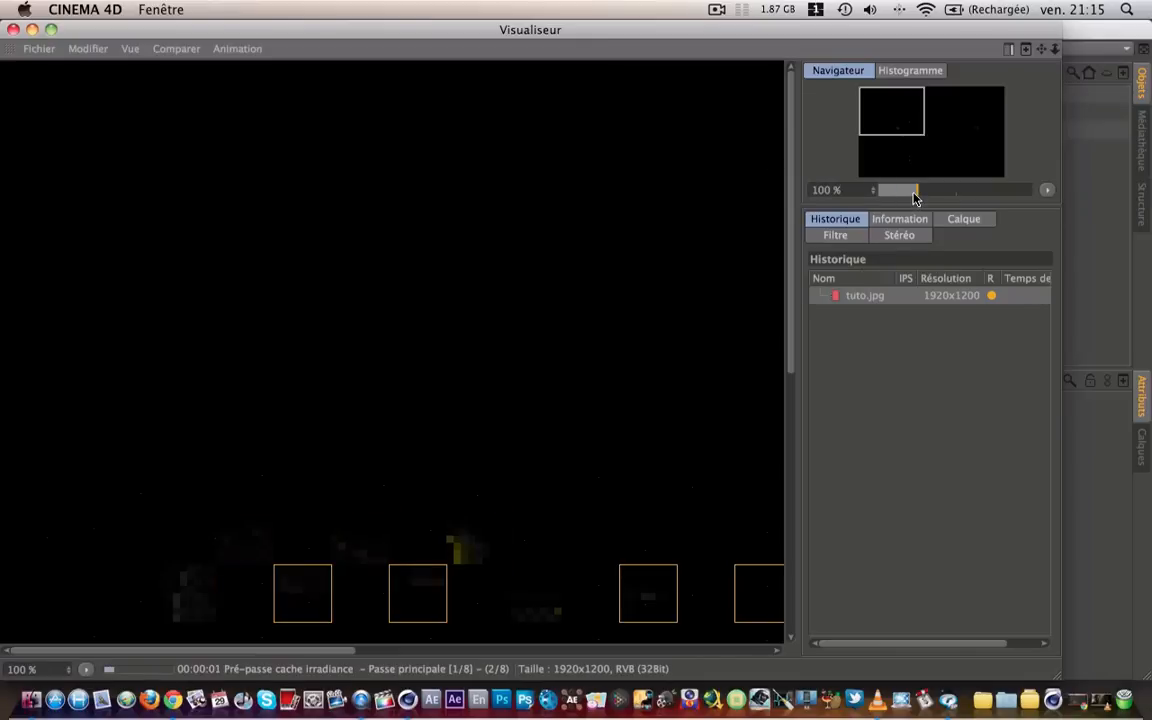
{"action": "left_click_drag", "start_coordinate": [915, 198], "coordinate": [904, 198]}
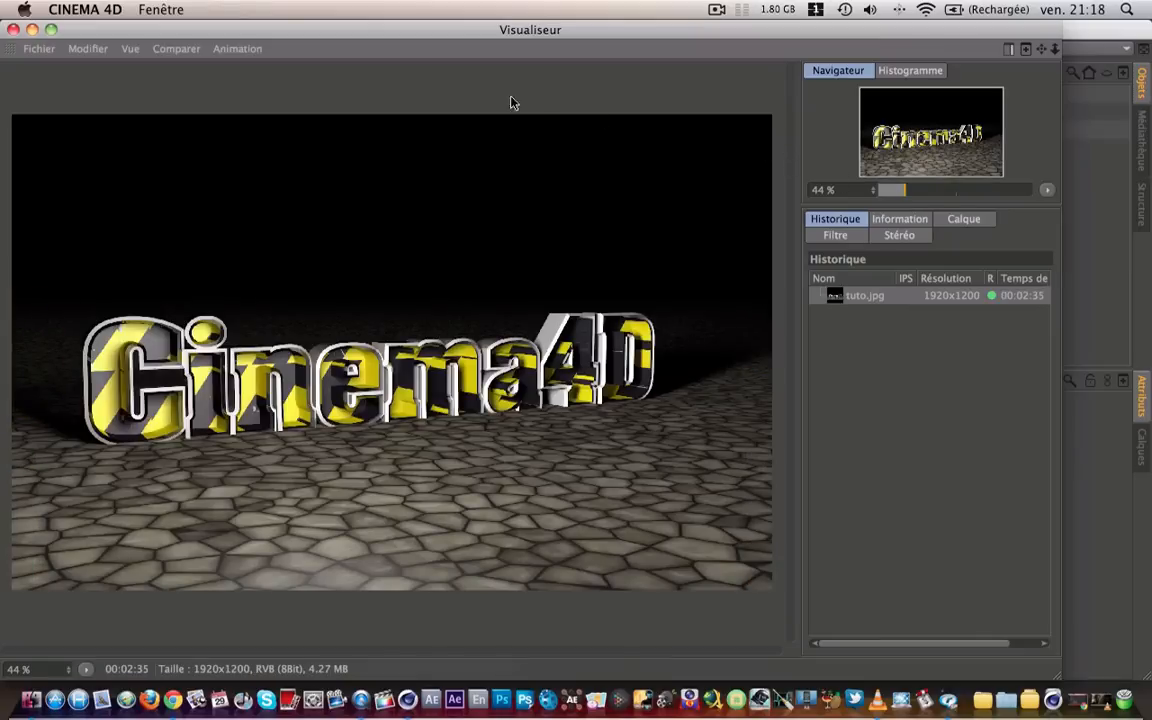
Switch to the desktop, open the rendered tuto.jpg in Aperçu and enlarge its window to examine the image.
{"action": "key", "text": "F11"}
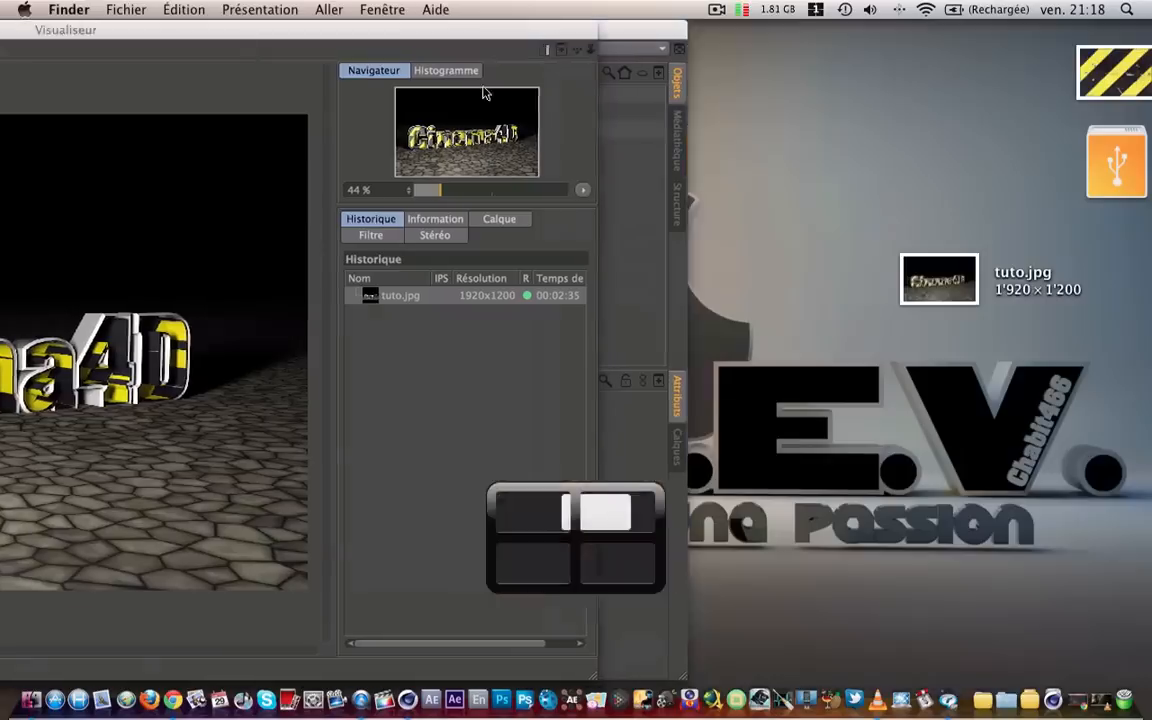
{"action": "double_click", "coordinate": [925, 287]}
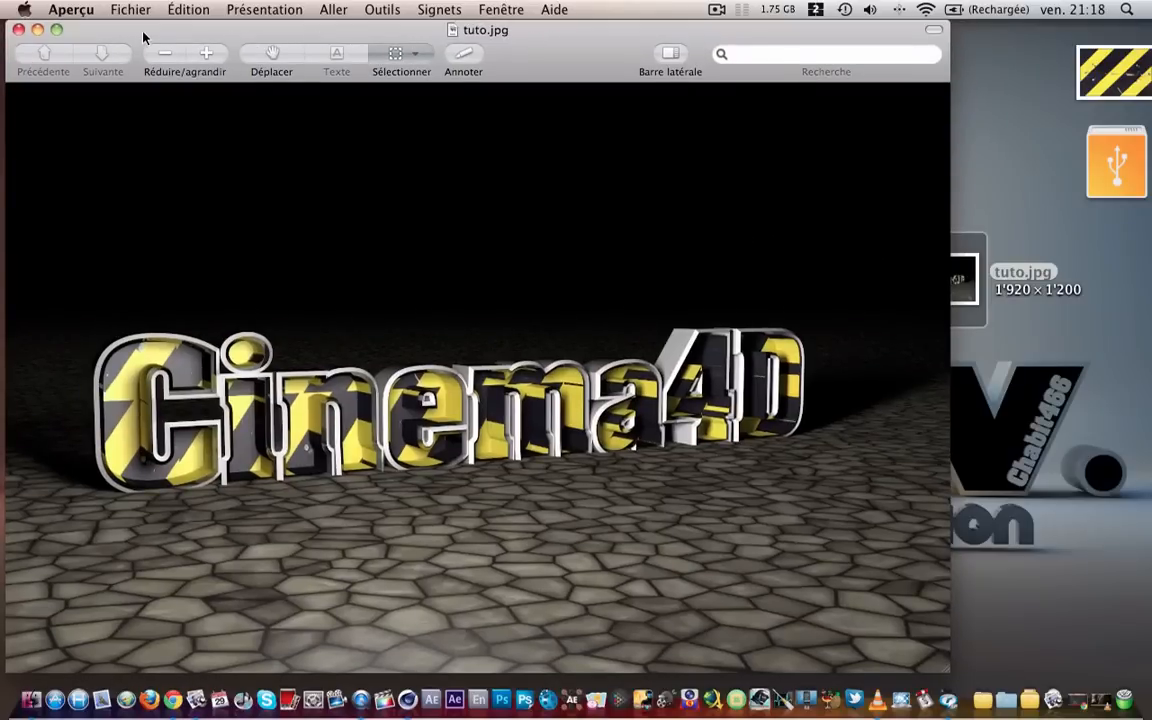
{"action": "left_click_drag", "start_coordinate": [128, 27], "coordinate": [119, 26]}
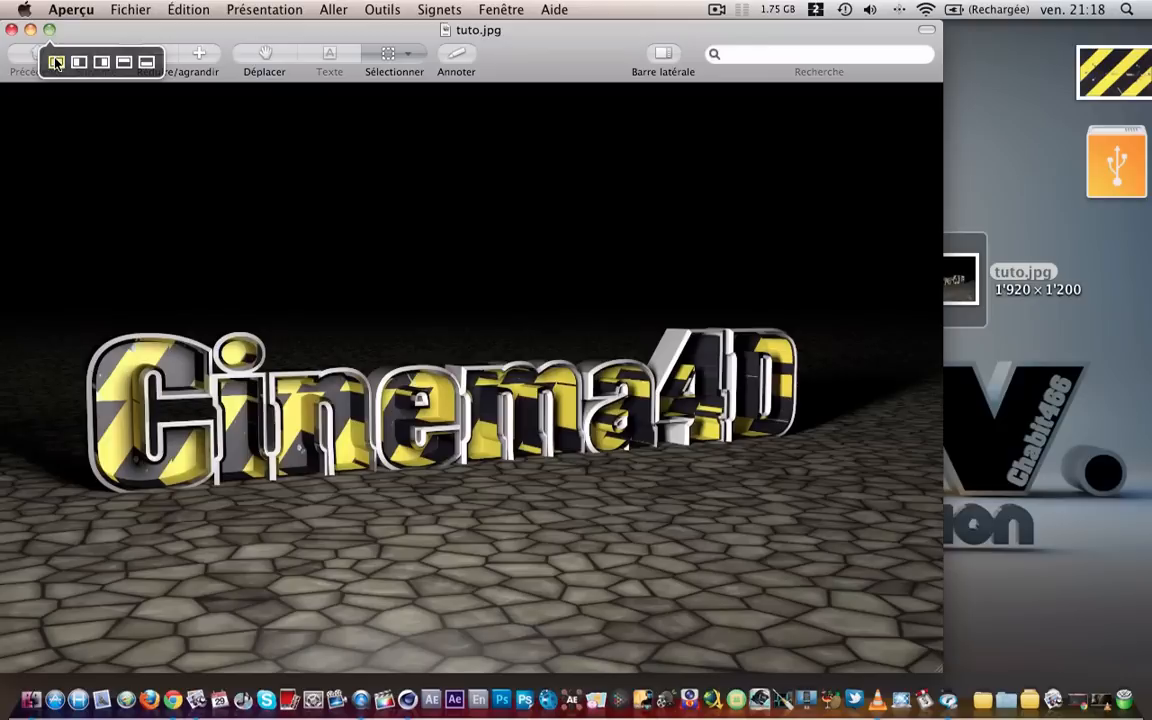
{"action": "left_click", "coordinate": [50, 31]}
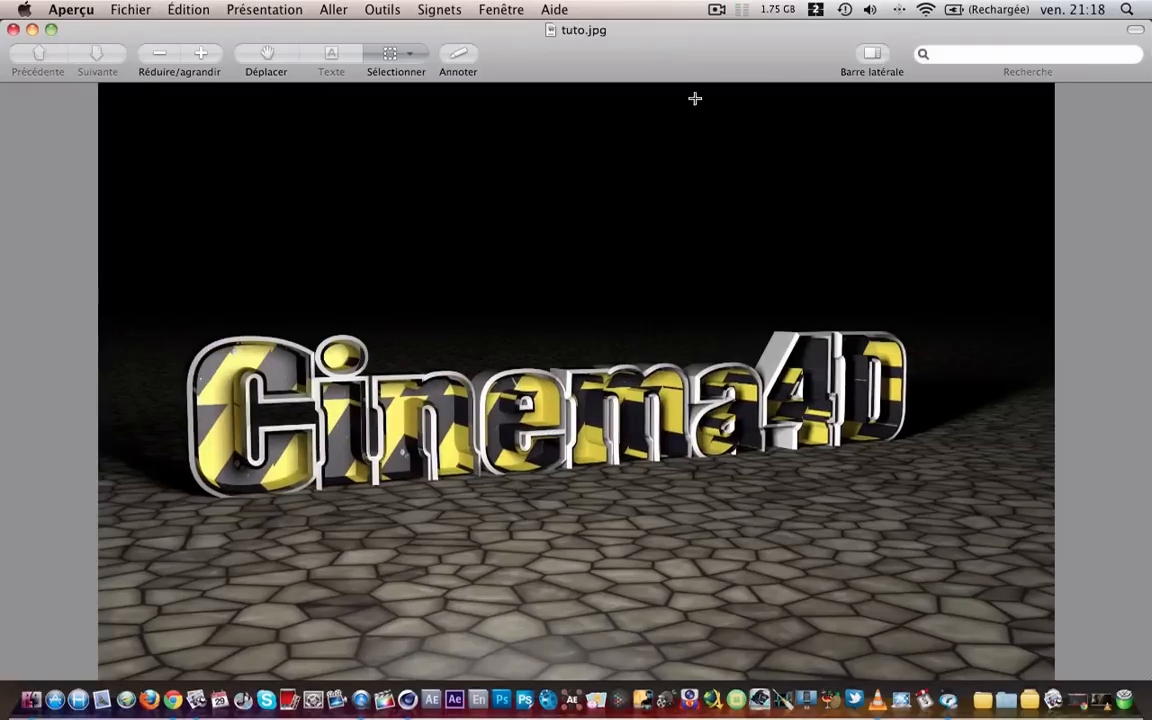